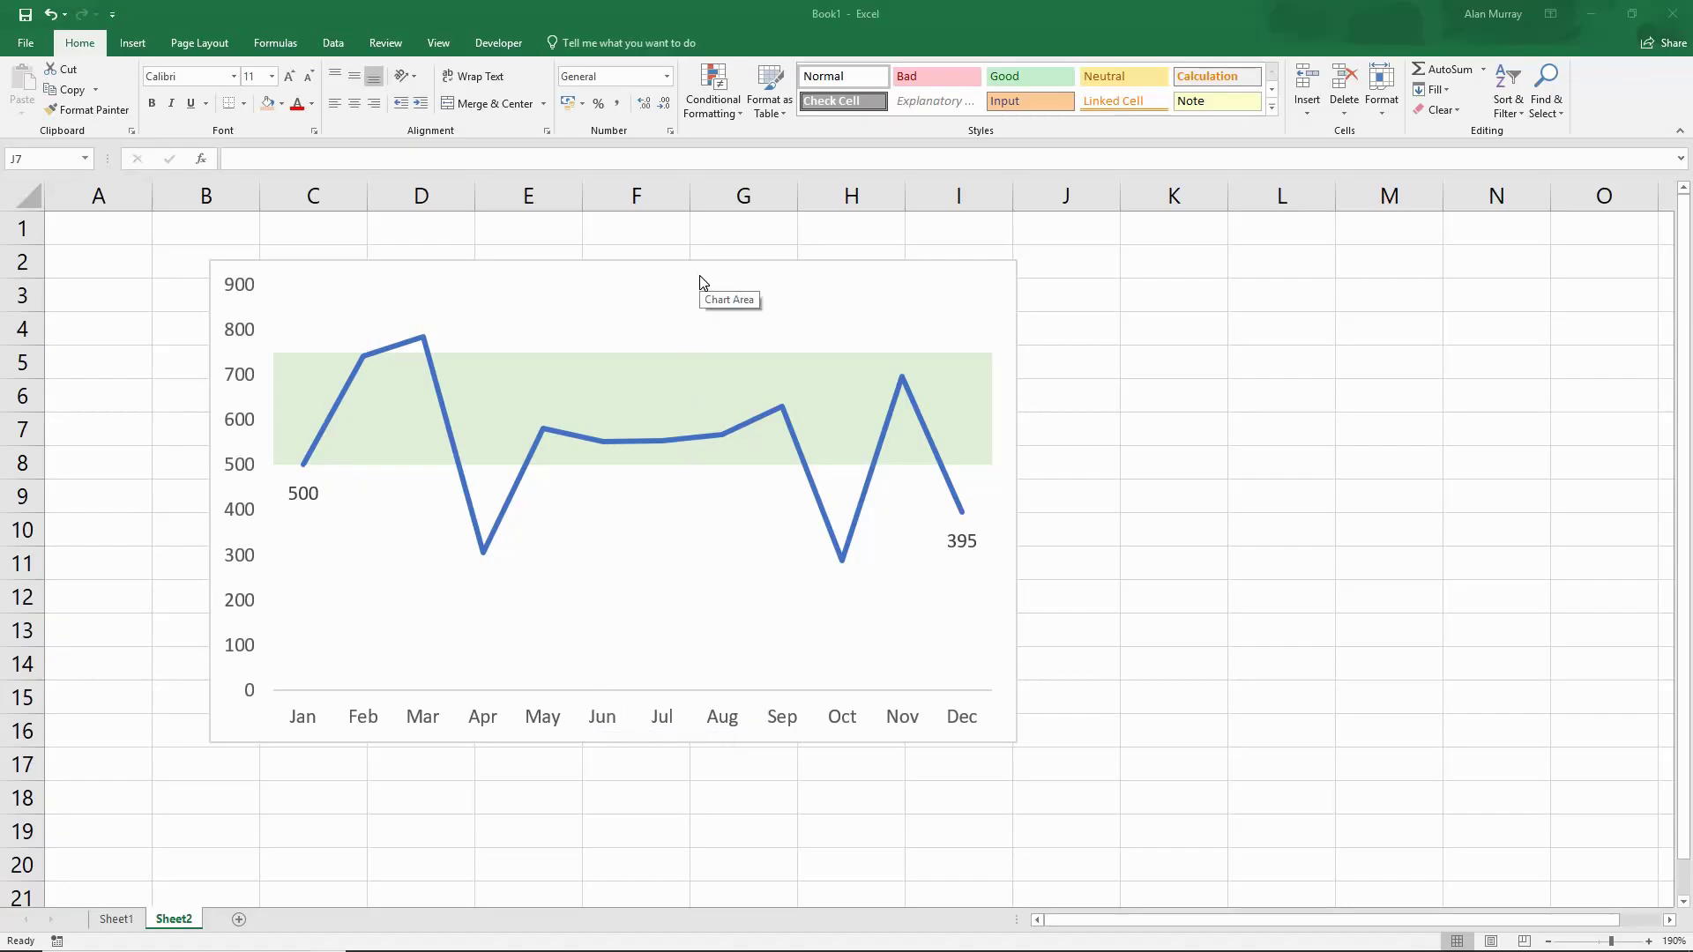
# Step: Delete the finished target-band chart from Sheet2 and go to Sheet1
pyautogui.hotkey('alt', 'Tab')
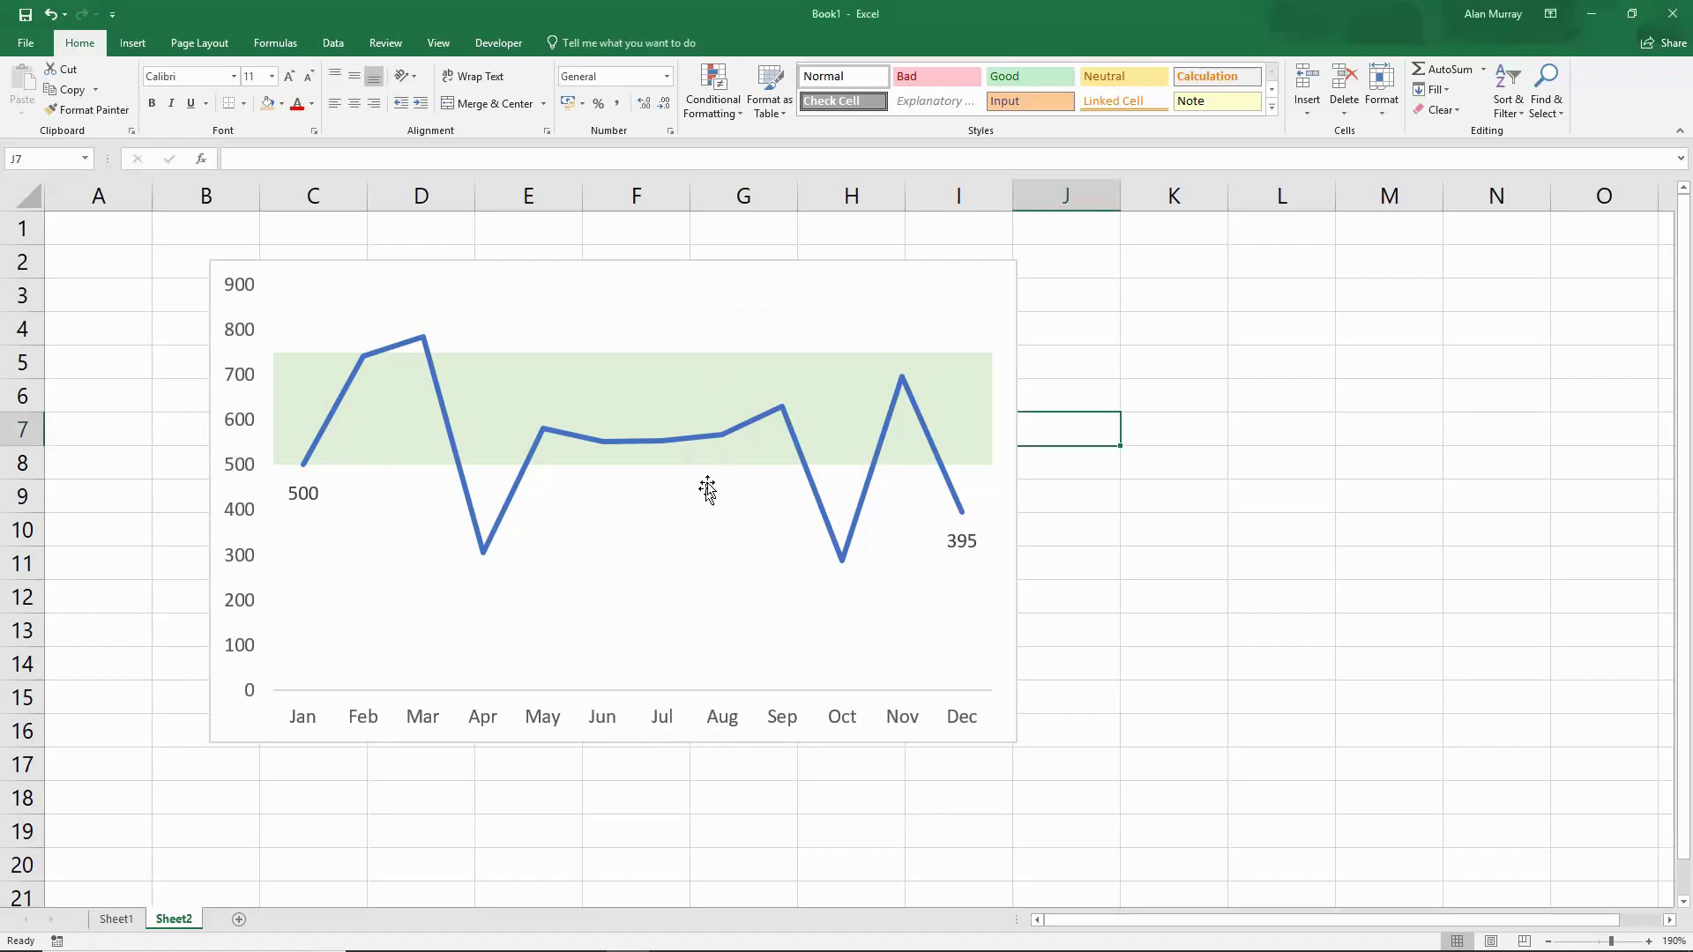
pyautogui.click(765, 284)
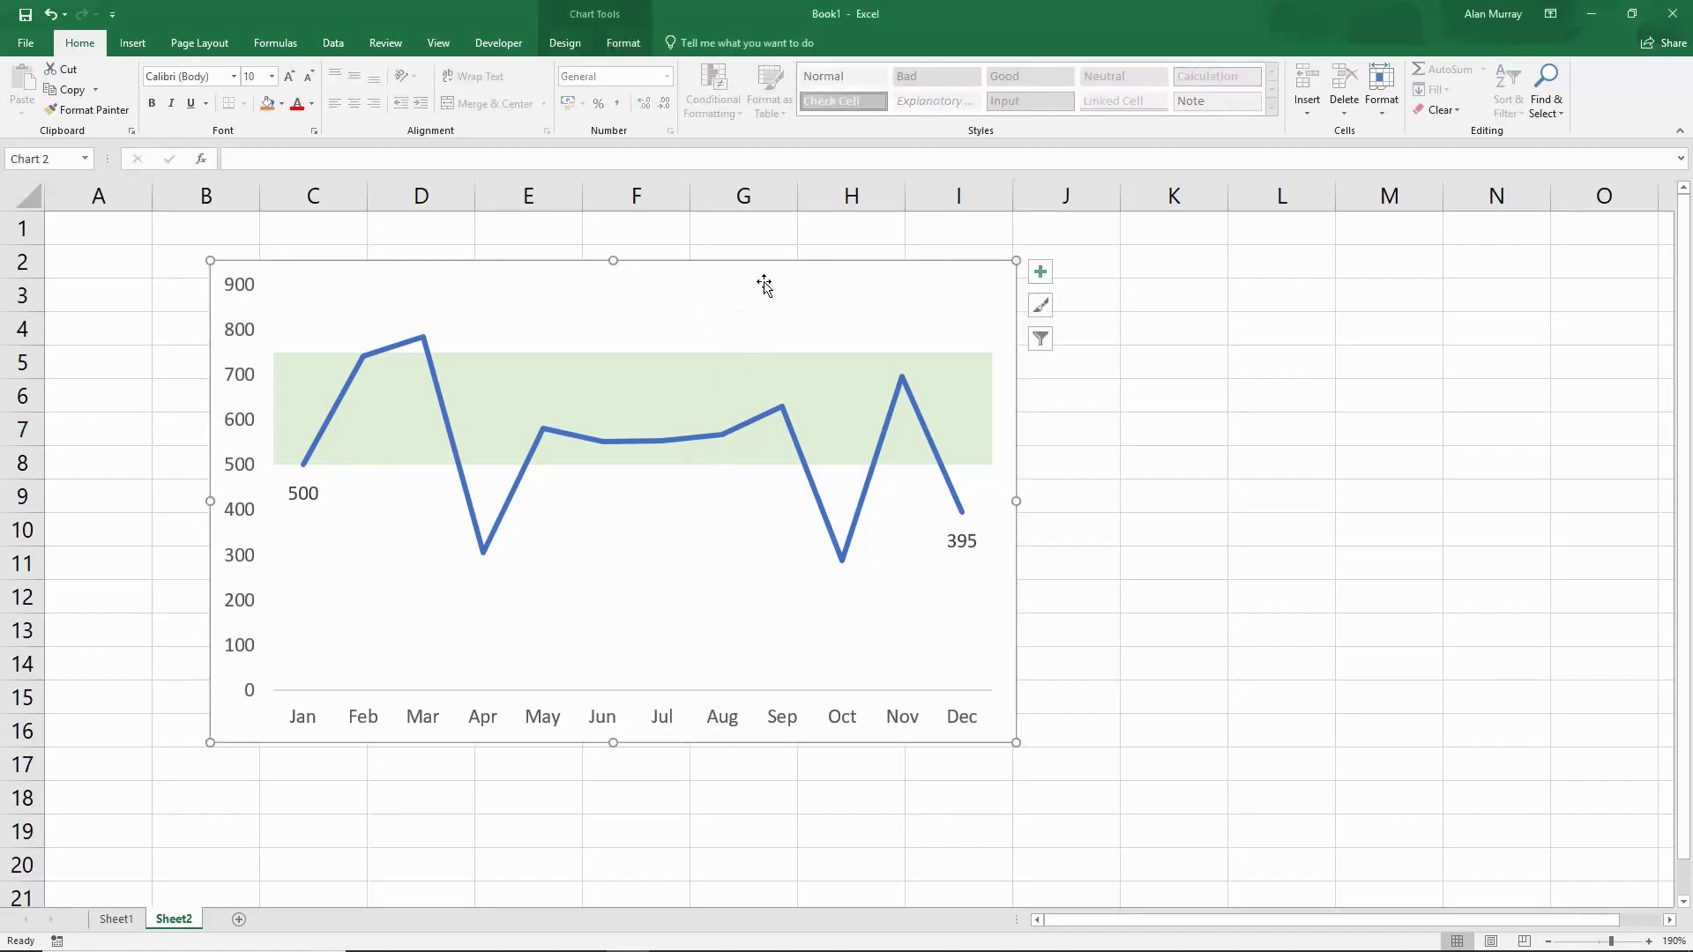
pyautogui.press('Delete')
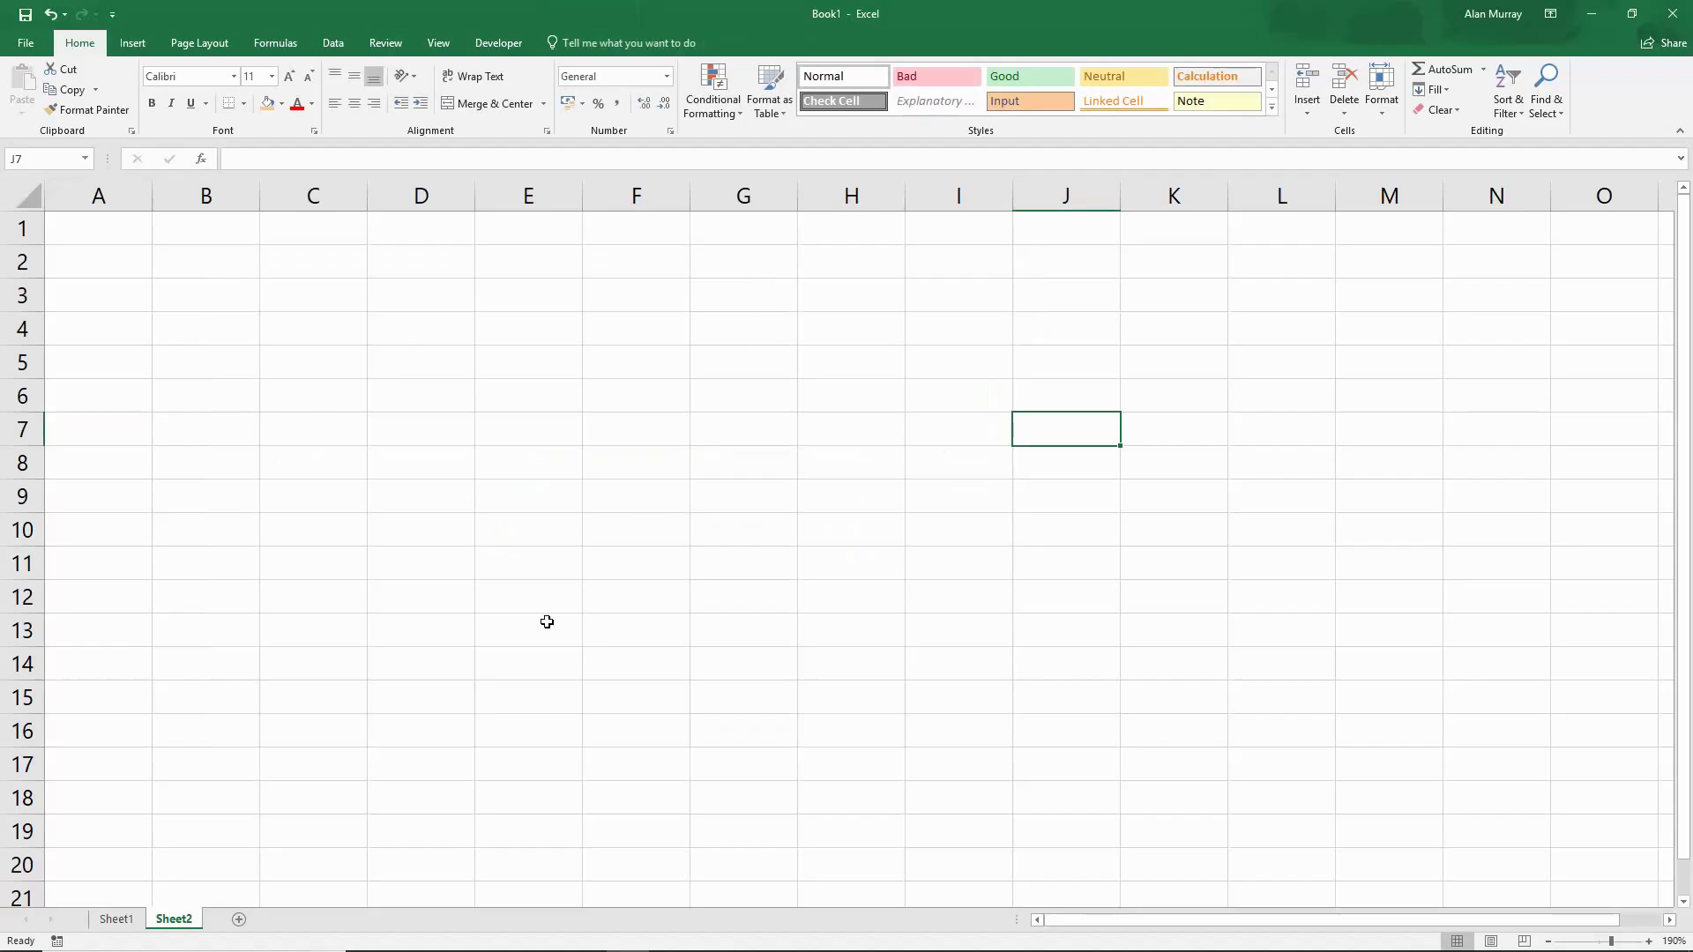
pyautogui.click(132, 920)
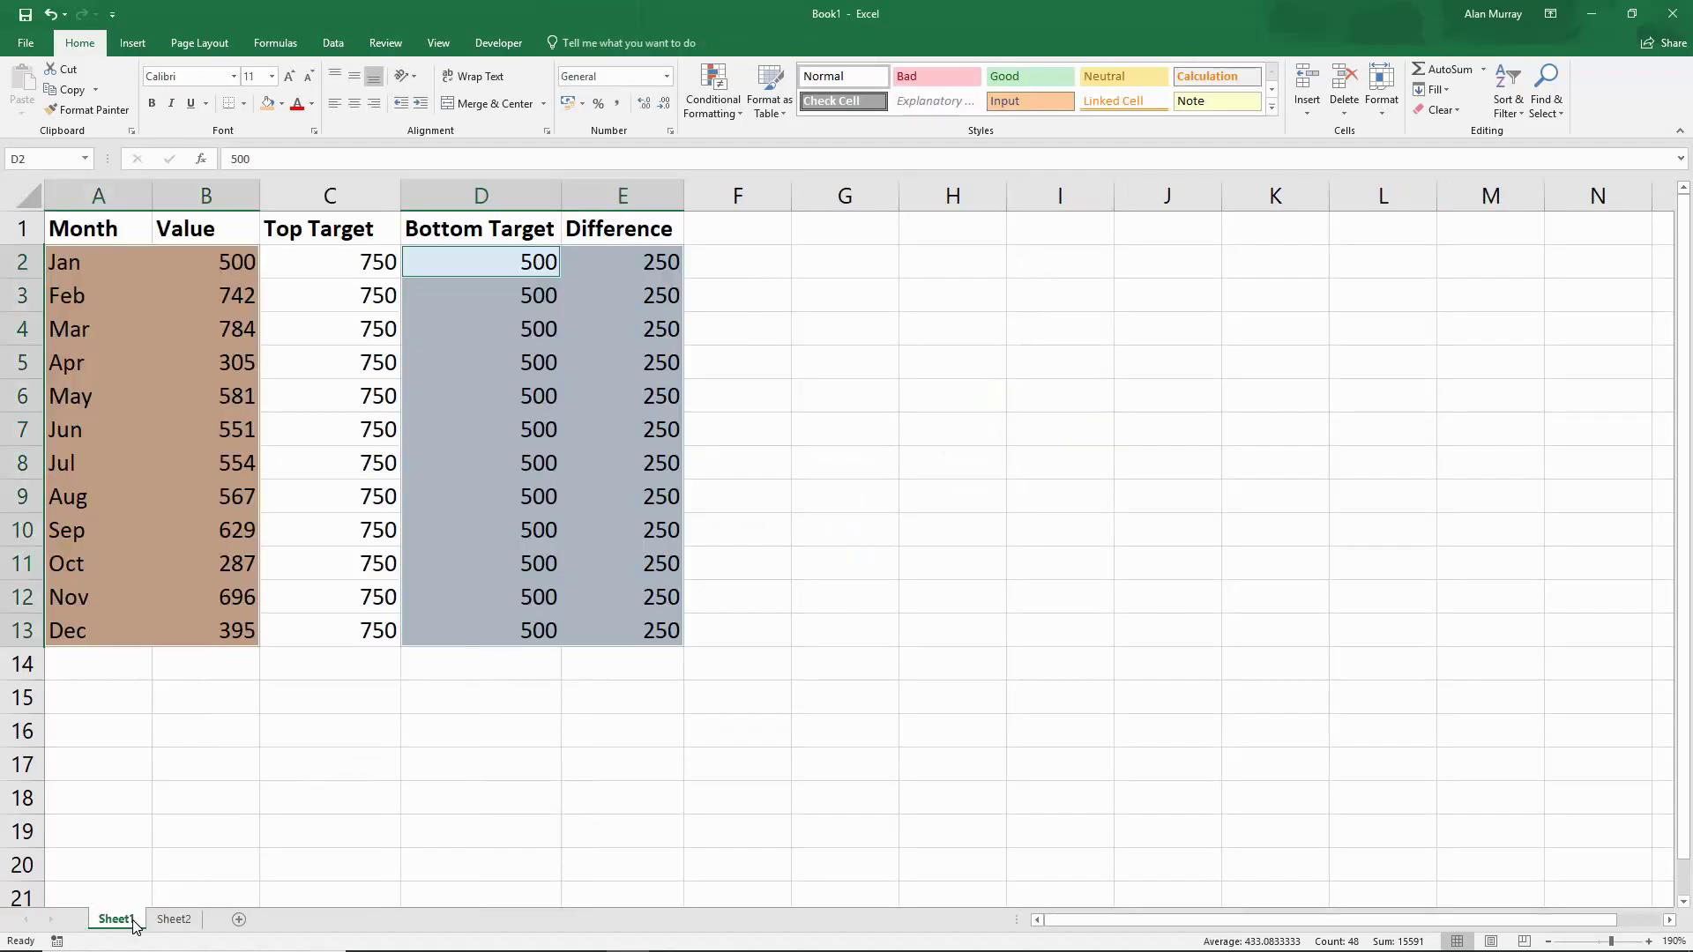
# Step: Review the months, monthly values and three target columns in the data table
pyautogui.click(226, 839)
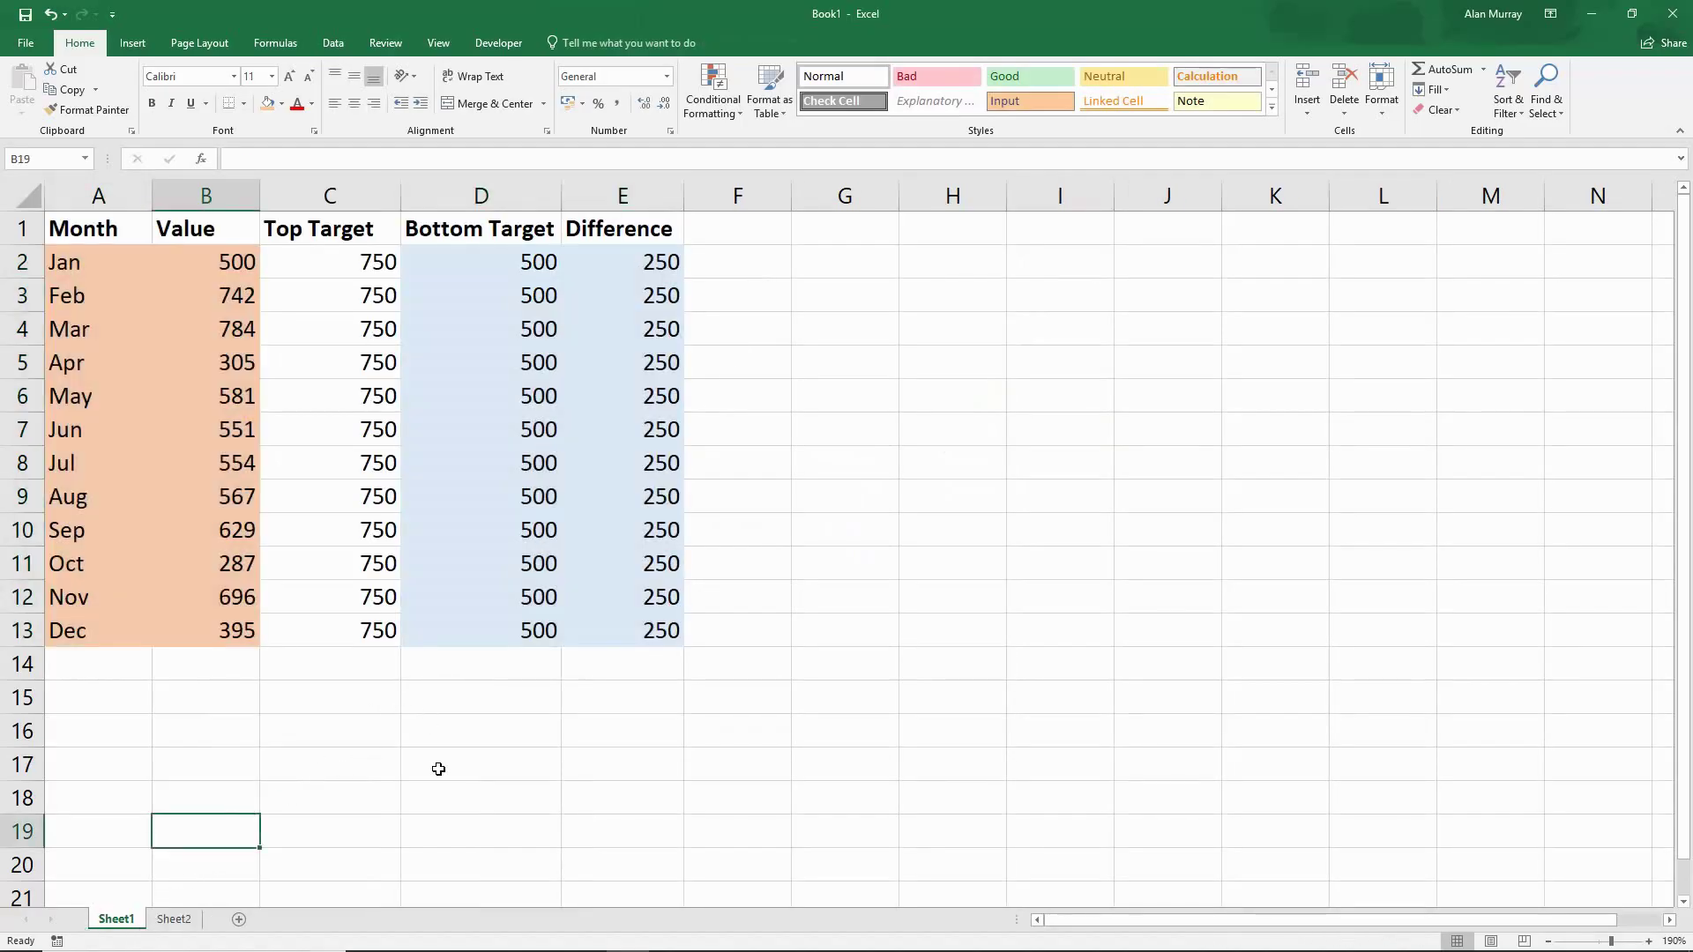
pyautogui.moveTo(145, 258); pyautogui.dragTo(505, 421)
pyautogui.click(654, 689)
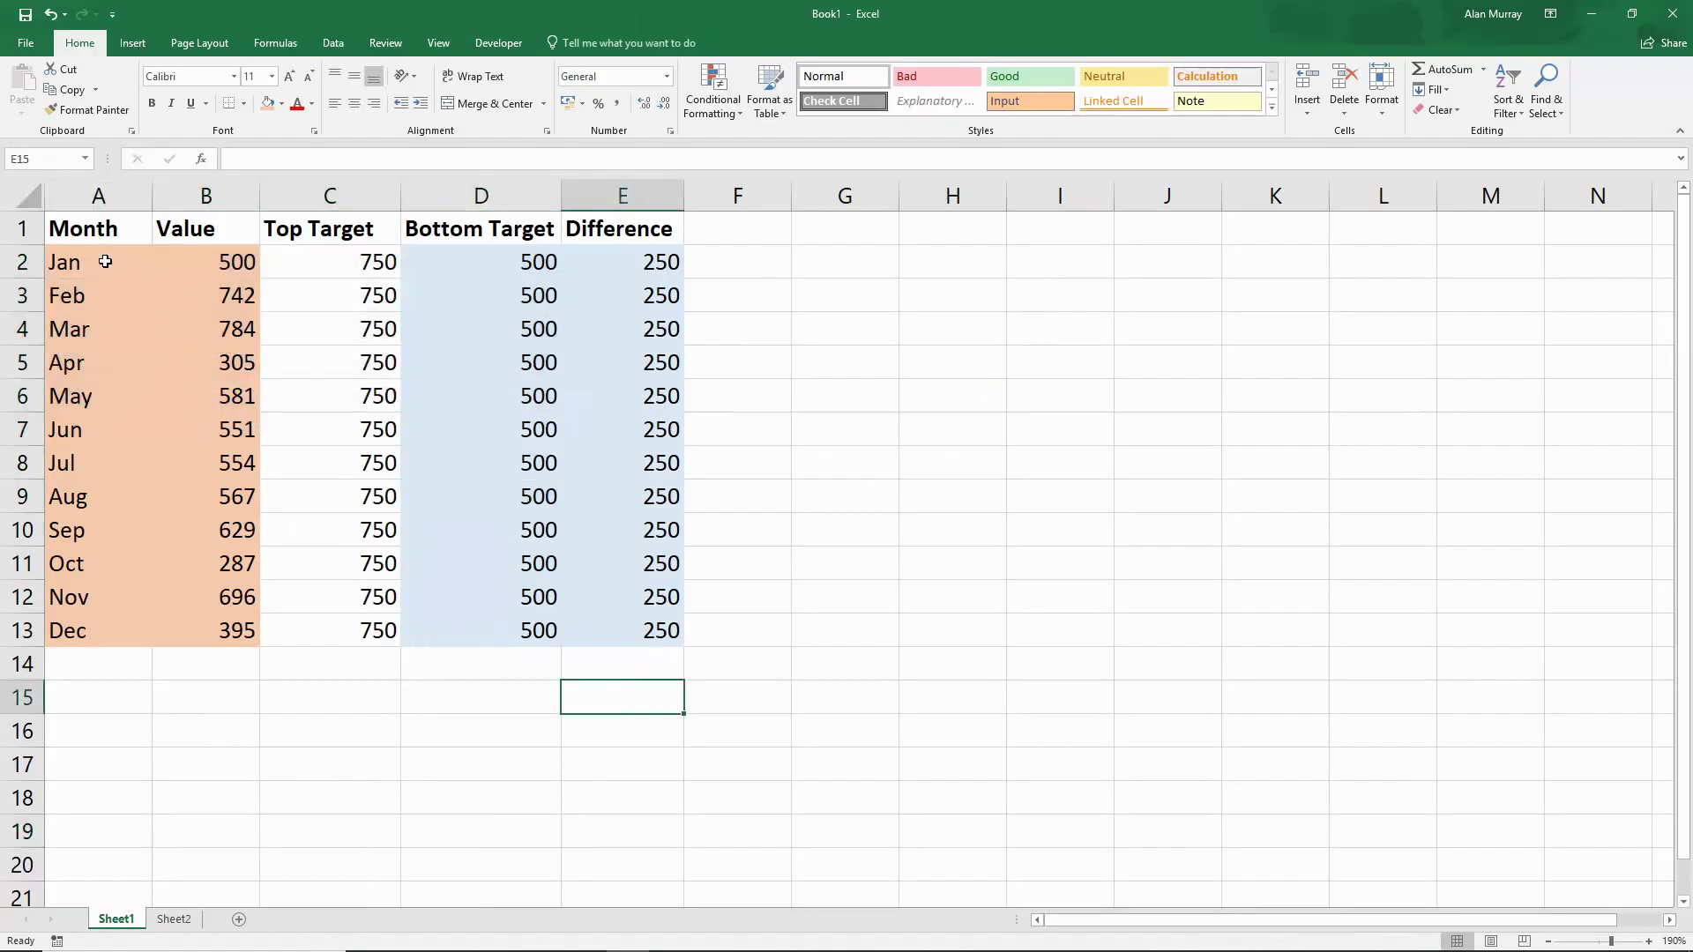
pyautogui.moveTo(102, 266); pyautogui.dragTo(102, 494)
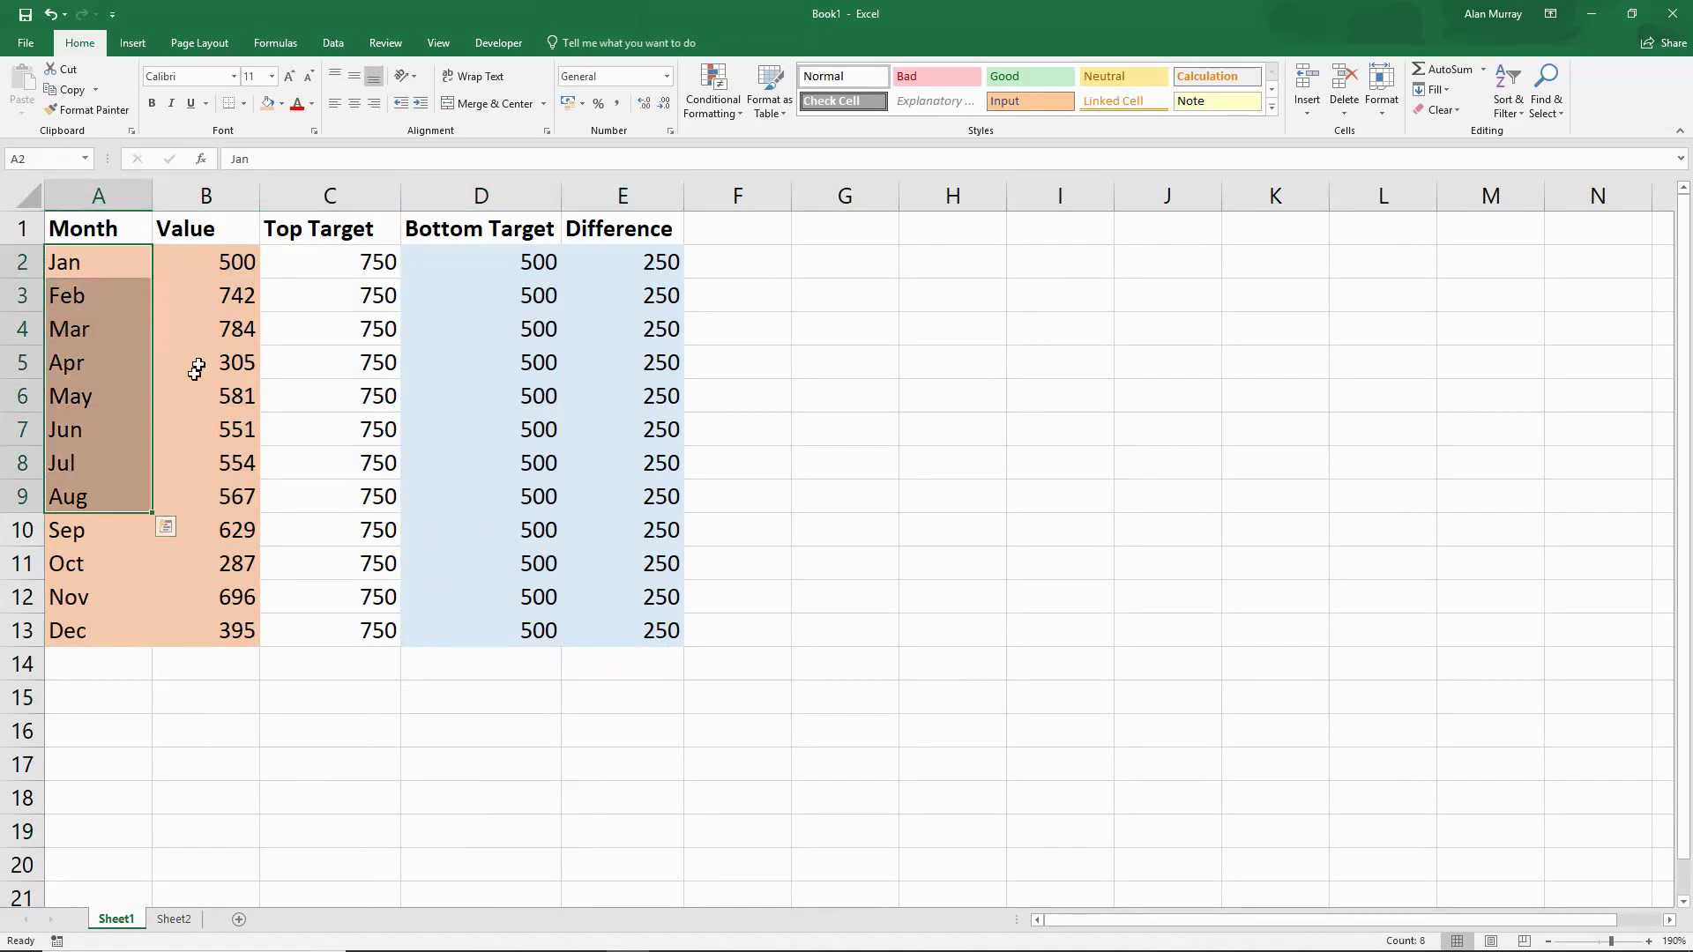
pyautogui.moveTo(229, 256); pyautogui.dragTo(246, 611)
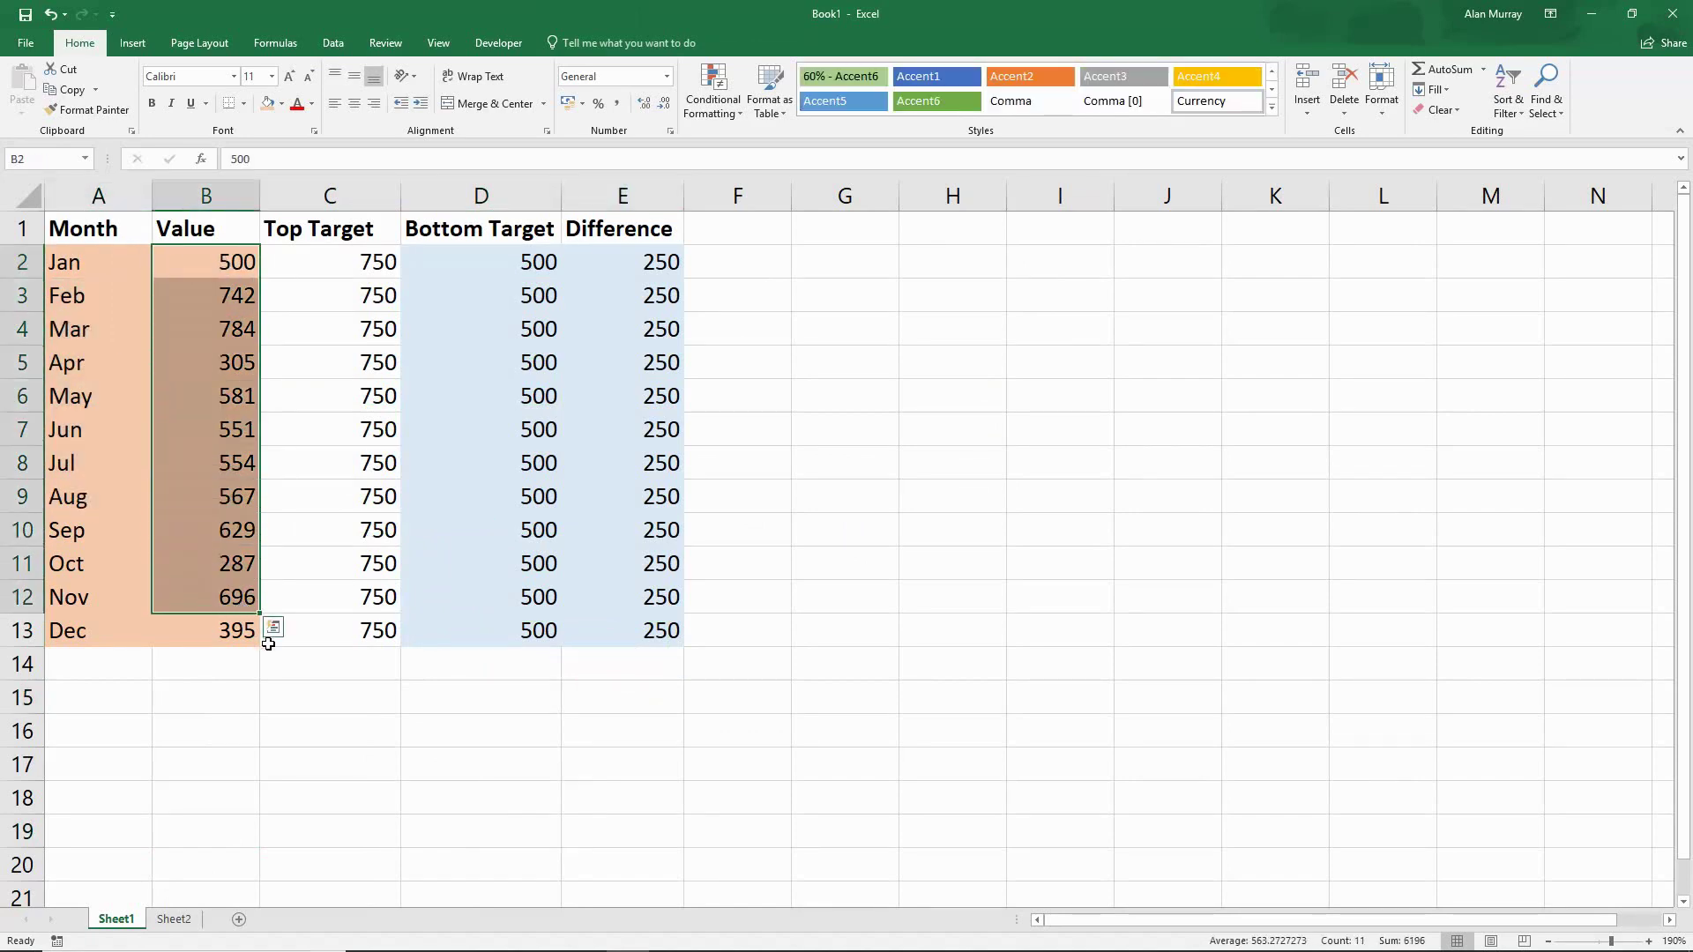
pyautogui.click(378, 675)
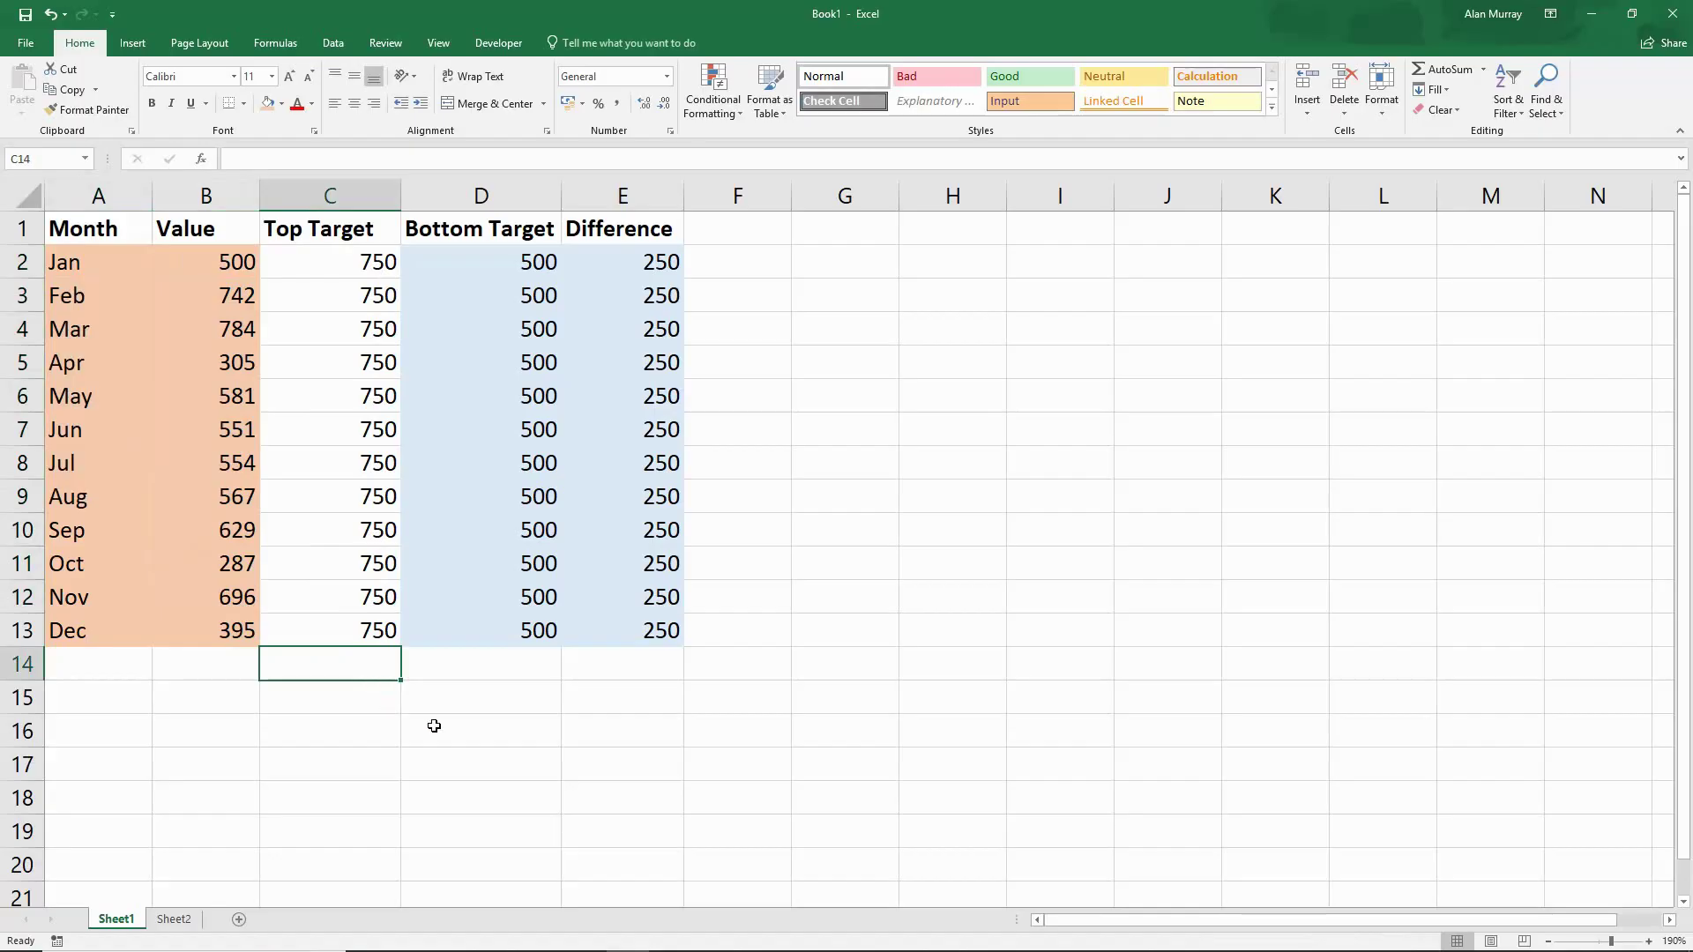
pyautogui.moveTo(350, 257); pyautogui.dragTo(626, 629)
pyautogui.click(627, 672)
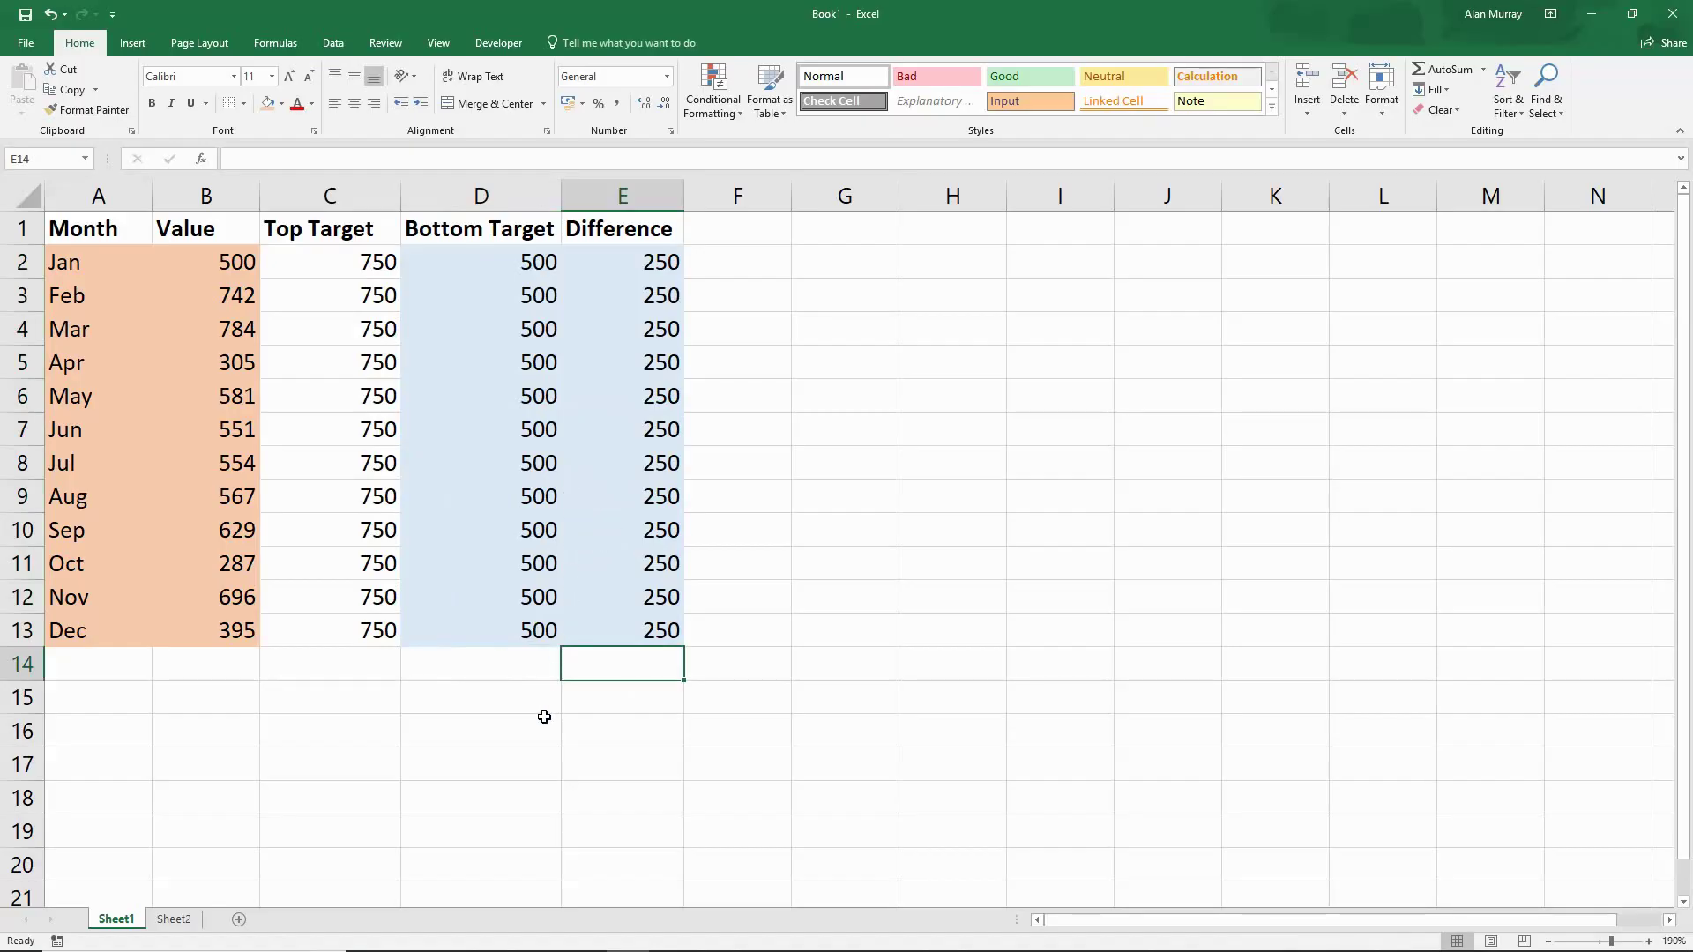
# Step: Compare the Top Target, Bottom Target and Difference columns
pyautogui.moveTo(346, 231); pyautogui.dragTo(341, 629)
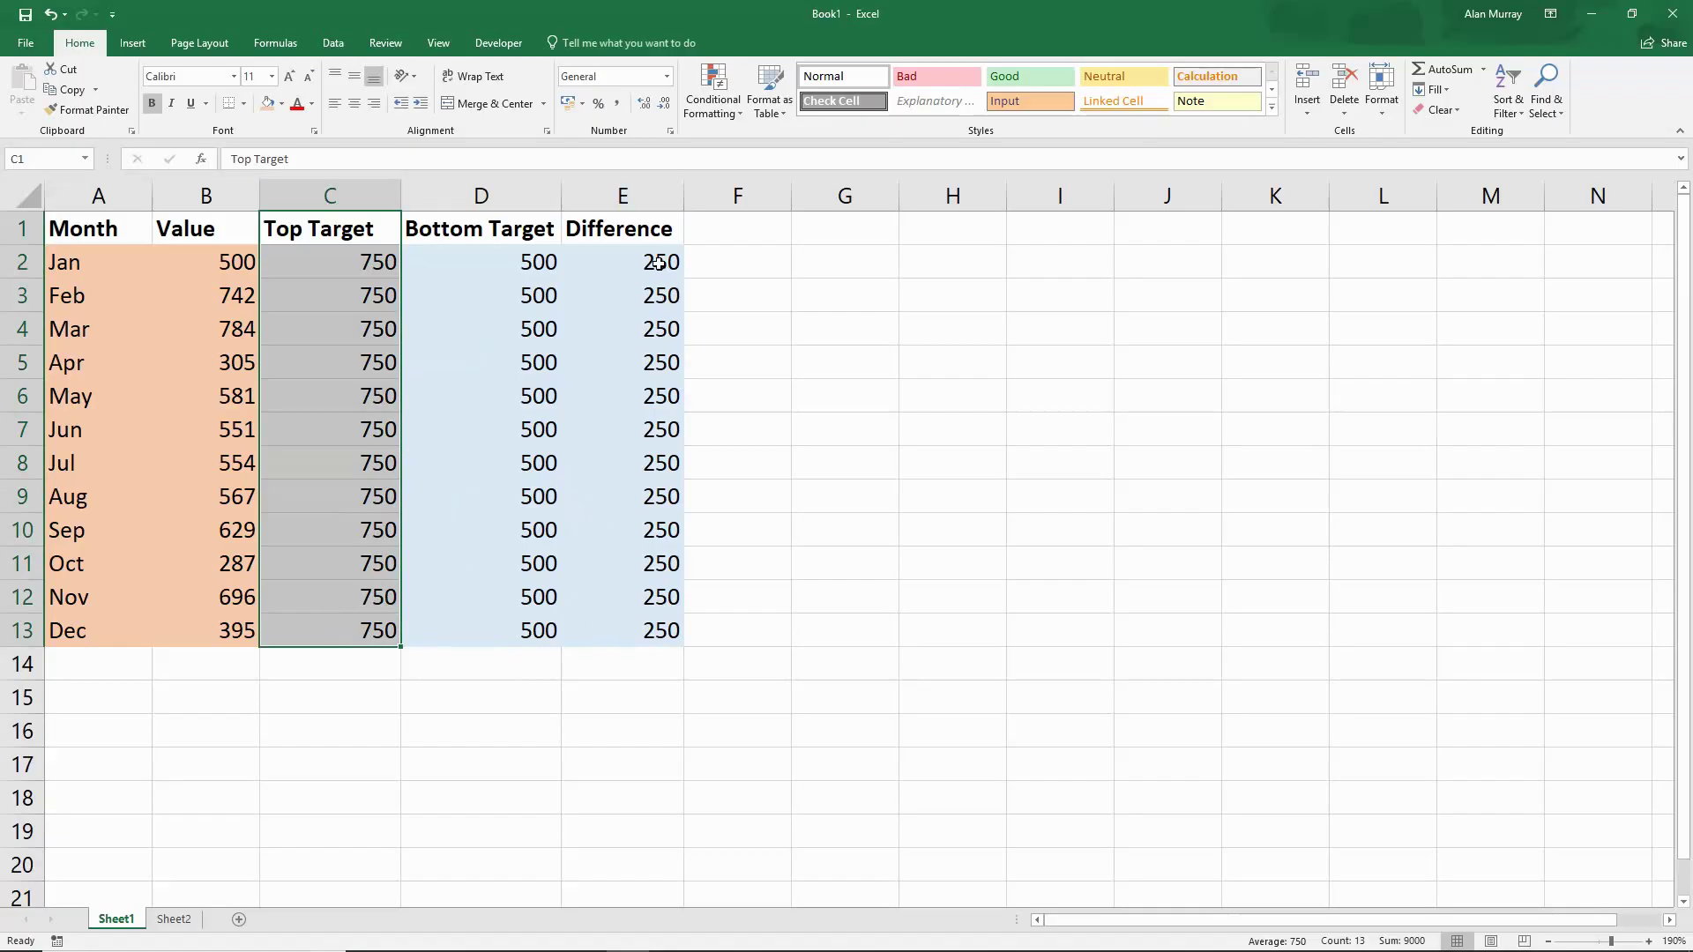
pyautogui.moveTo(657, 265); pyautogui.dragTo(660, 631)
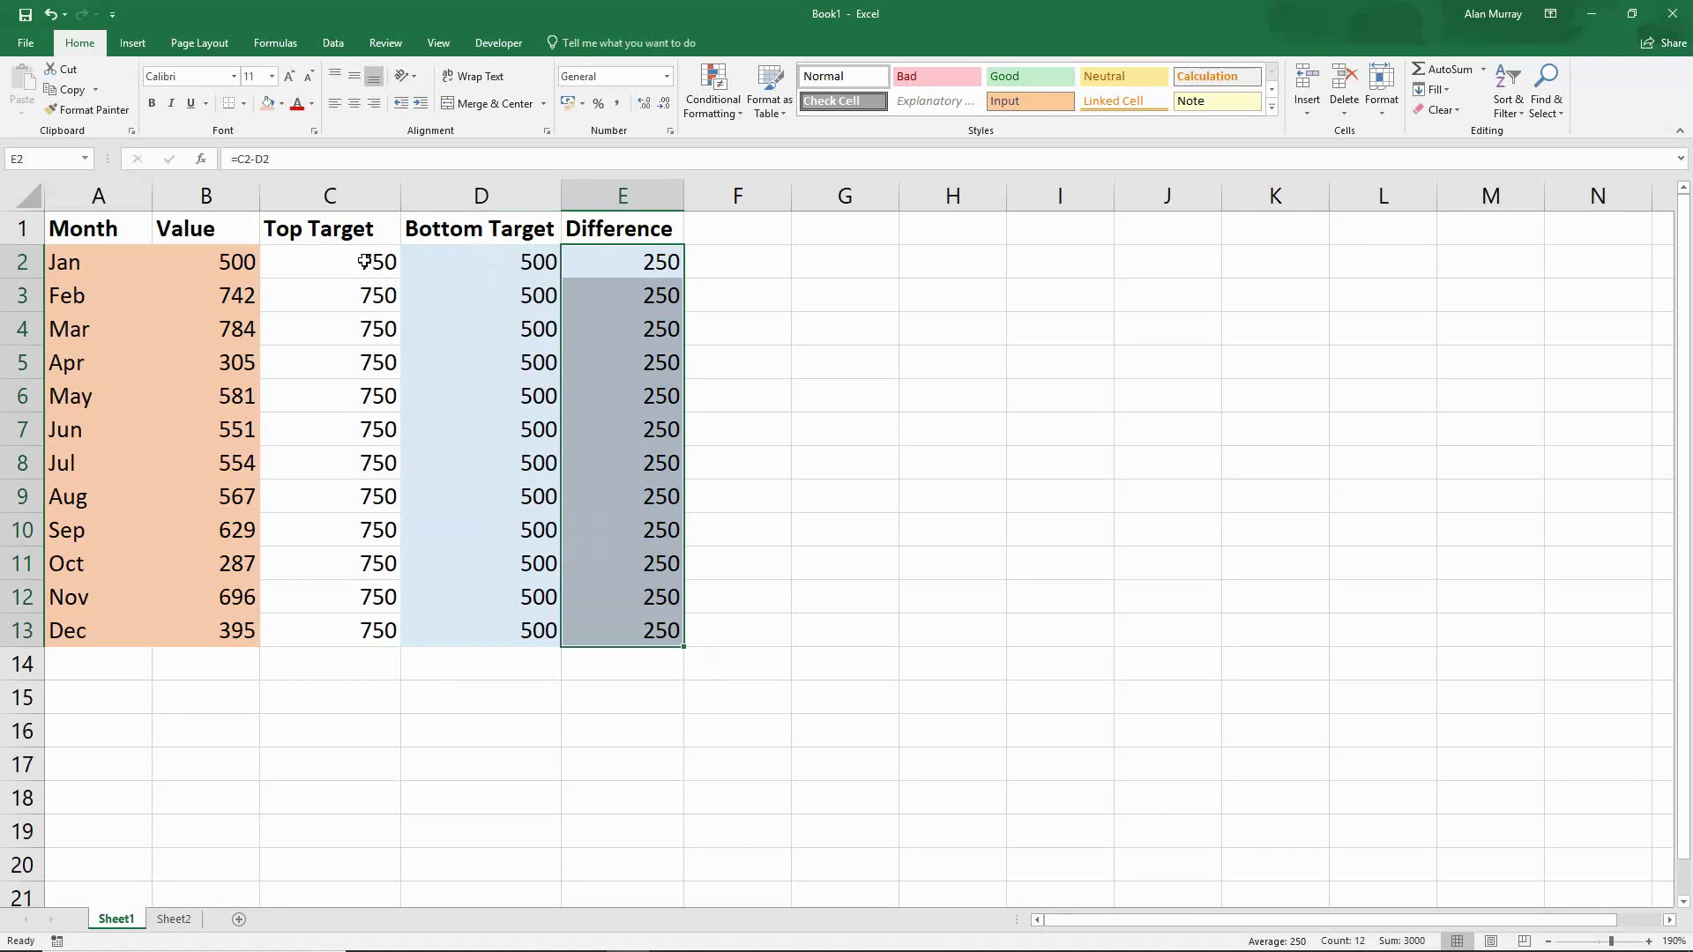
pyautogui.moveTo(365, 262); pyautogui.dragTo(379, 401)
pyautogui.moveTo(494, 262); pyautogui.dragTo(491, 457)
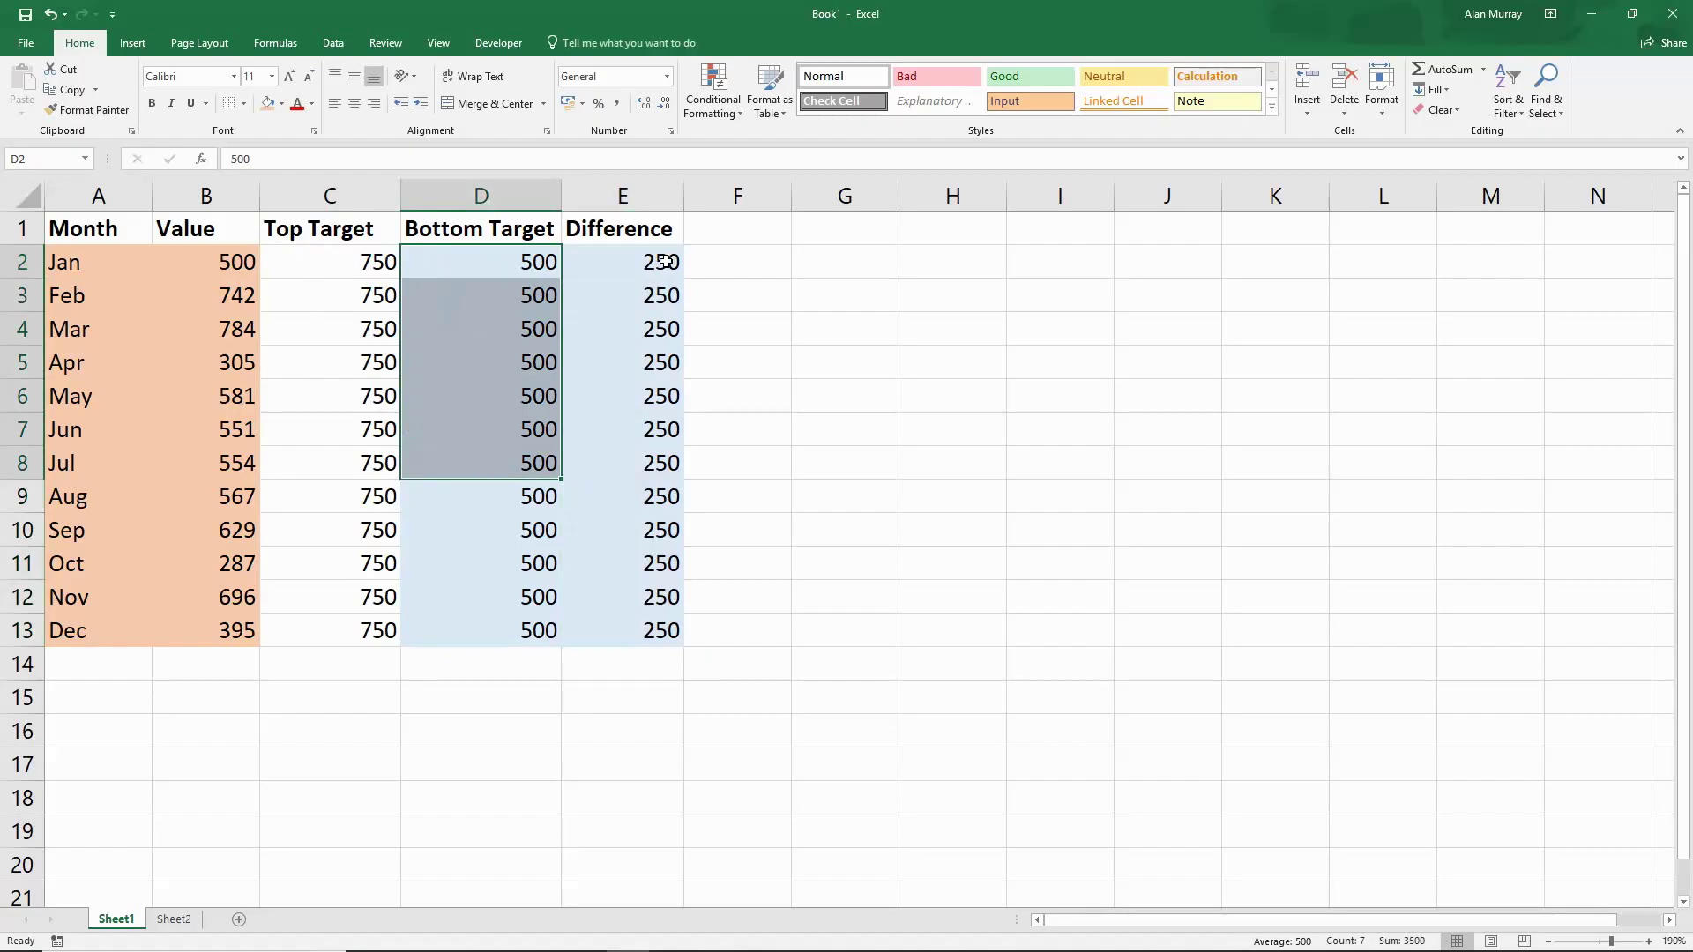
pyautogui.moveTo(661, 262); pyautogui.dragTo(676, 602)
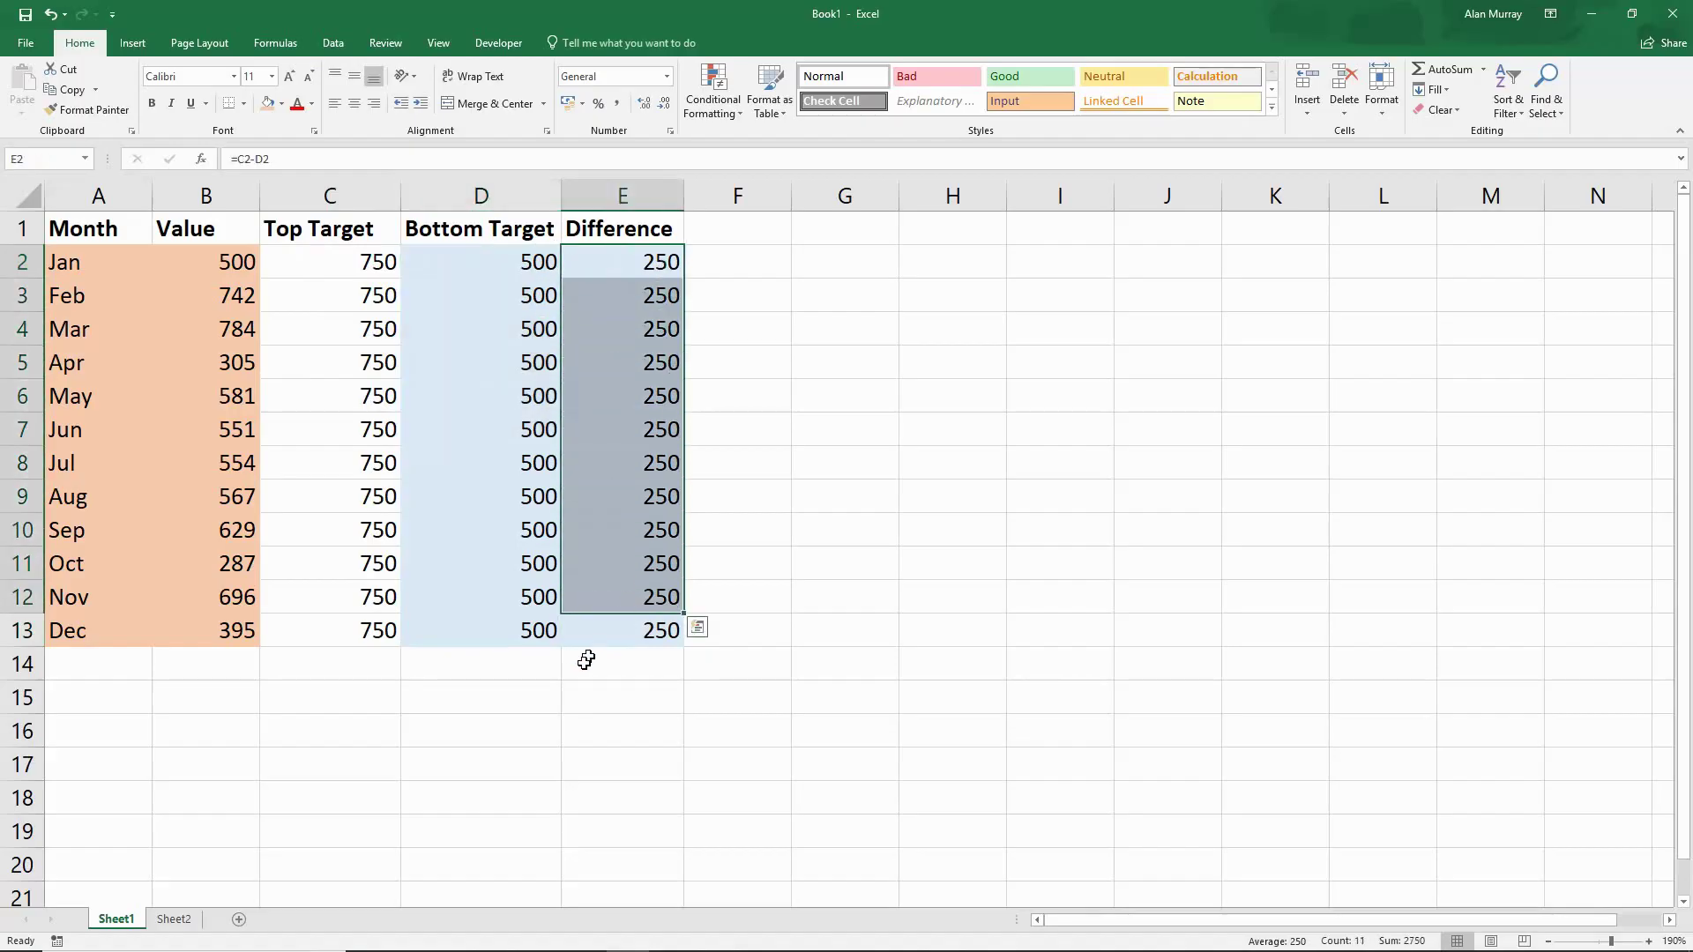
# Step: Confirm the Difference column uses =C2-D2, giving 250 for every month
pyautogui.doubleClick(638, 263)
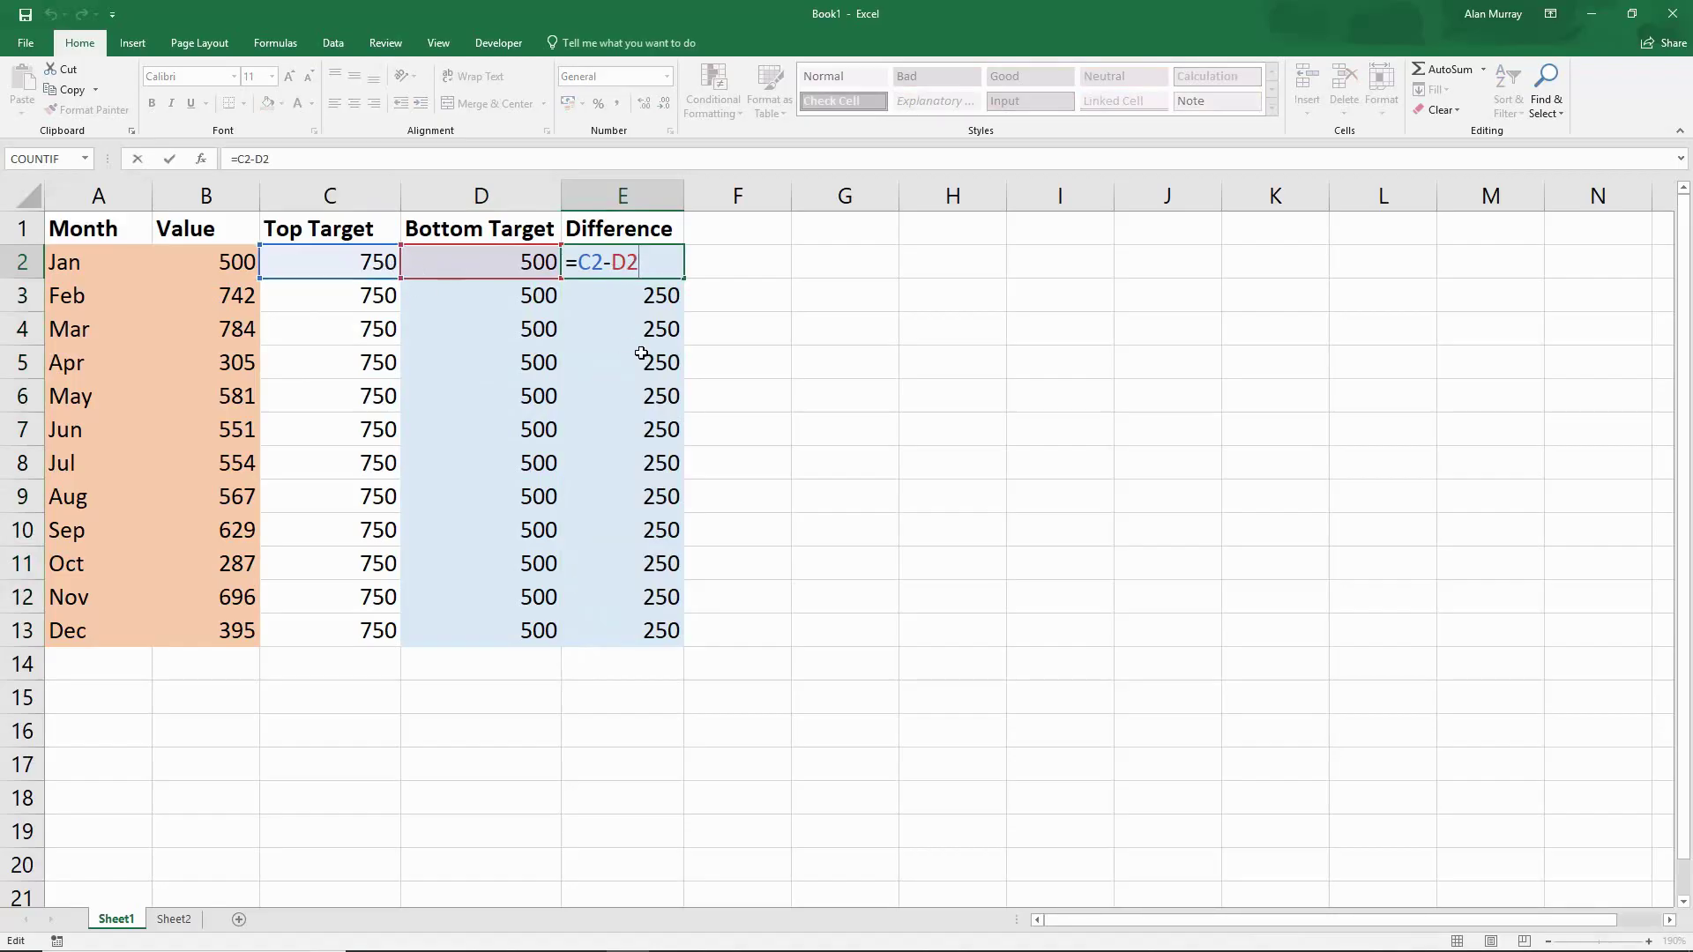
pyautogui.press('Escape')
pyautogui.click(325, 196)
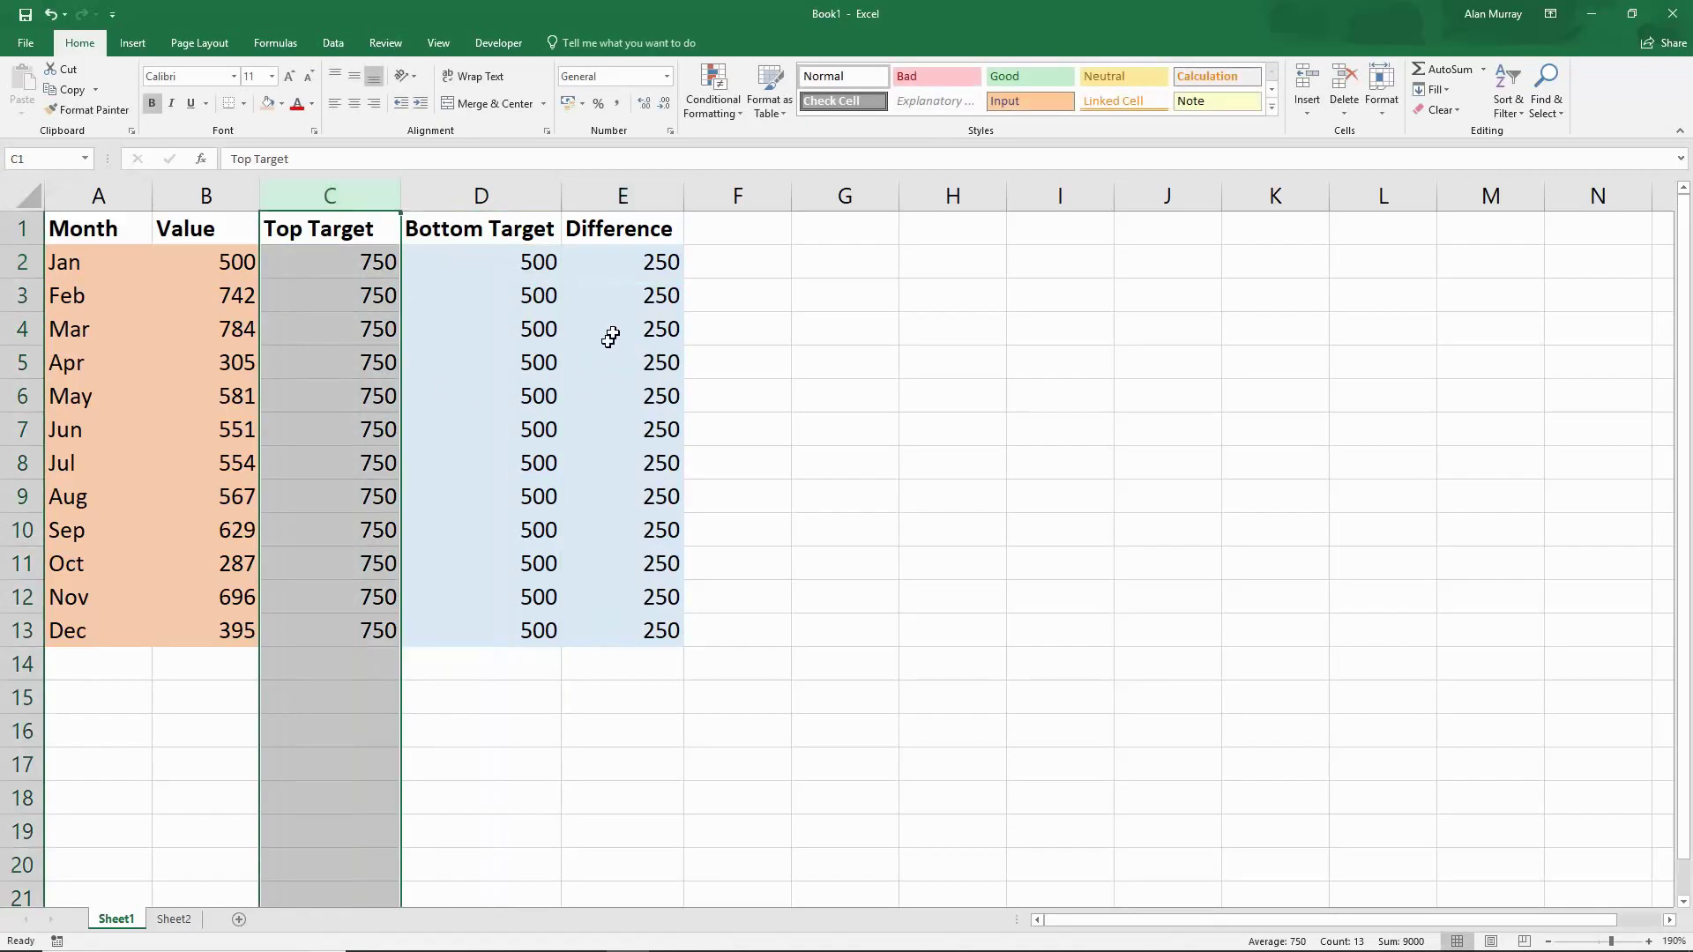
pyautogui.moveTo(643, 261); pyautogui.dragTo(644, 625)
pyautogui.click(627, 466)
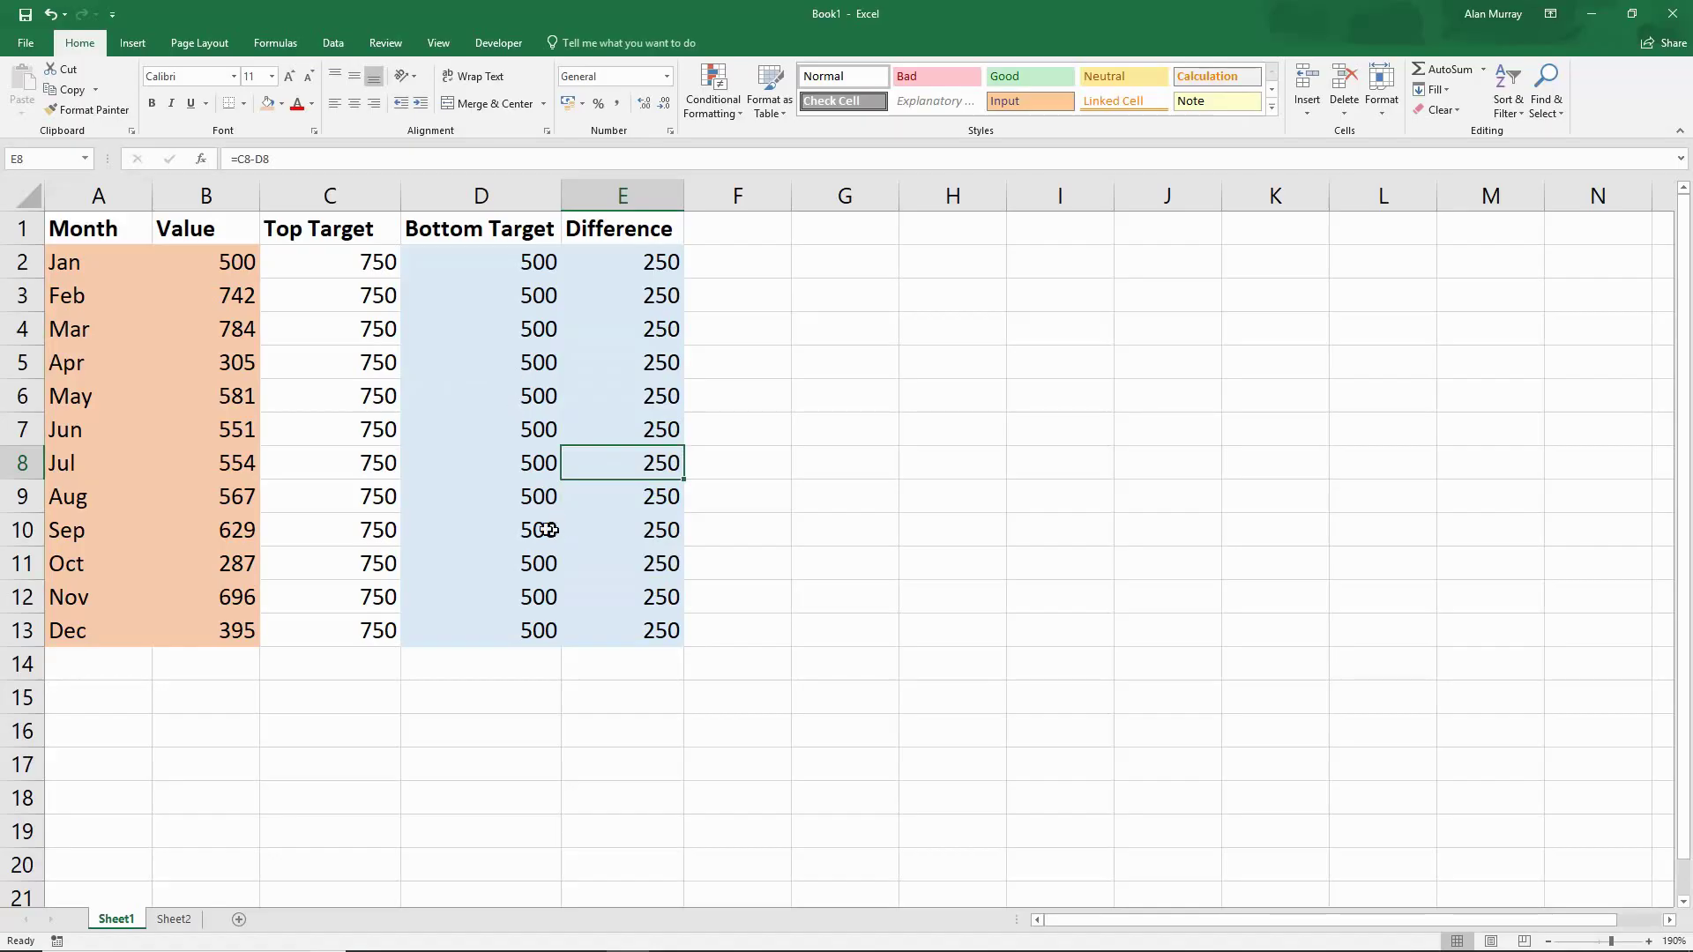
pyautogui.click(365, 432)
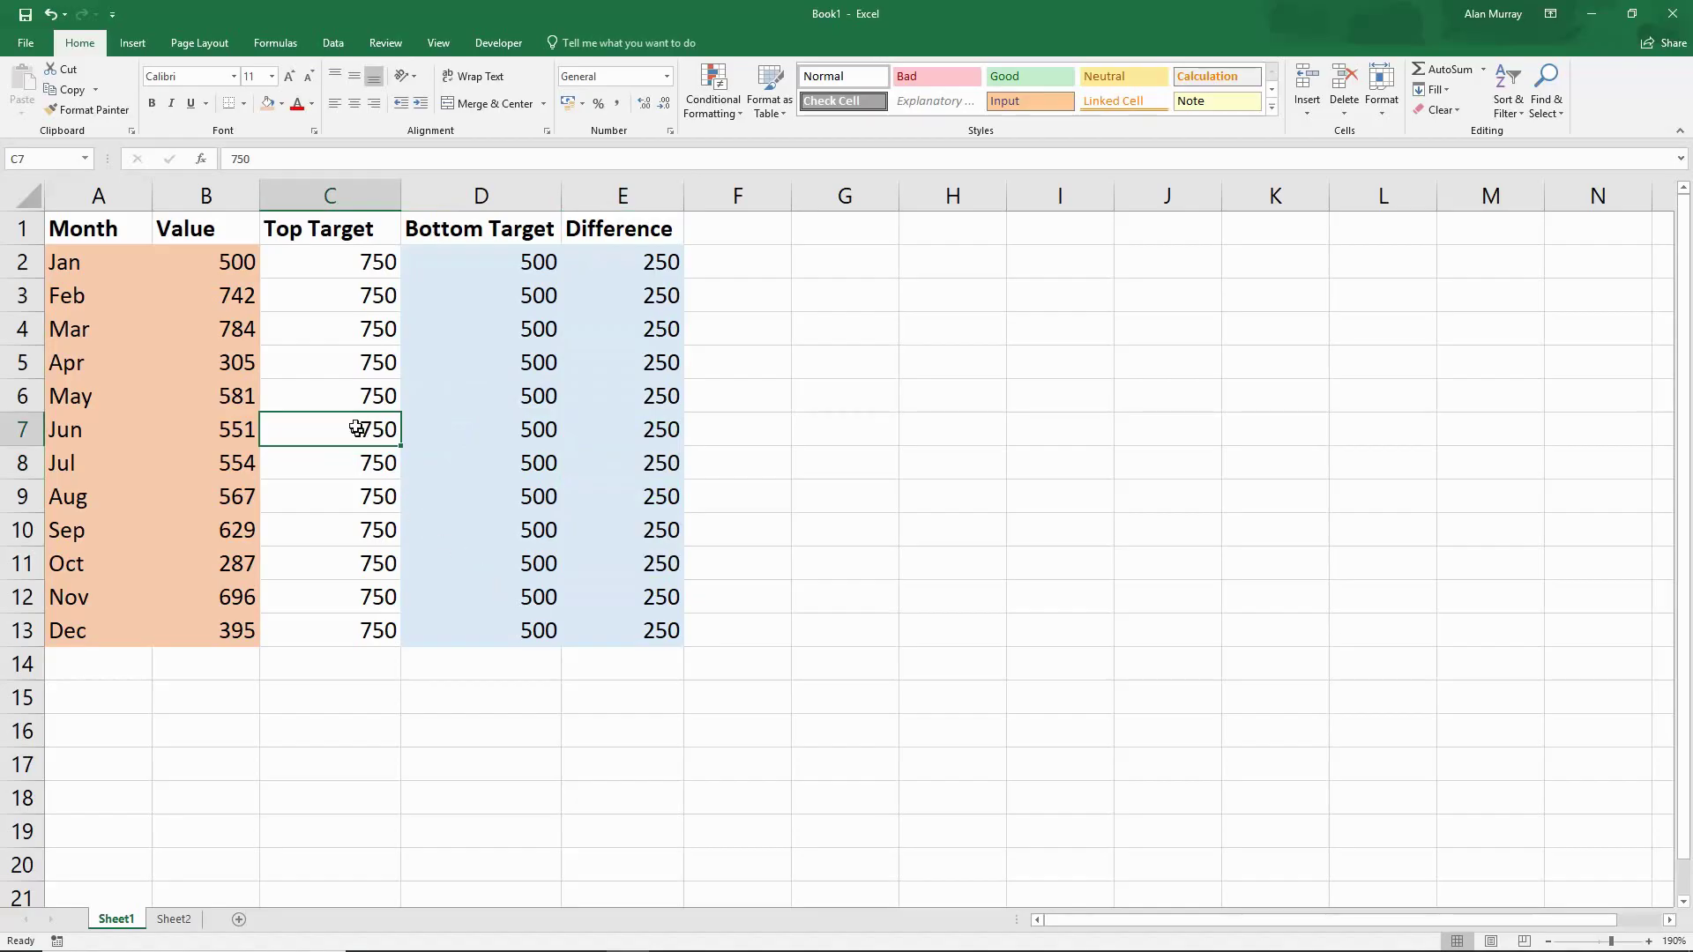
# Step: Select months and values A2:B13 together with Bottom Target and Difference D2:E13
pyautogui.moveTo(68, 259); pyautogui.dragTo(232, 624)
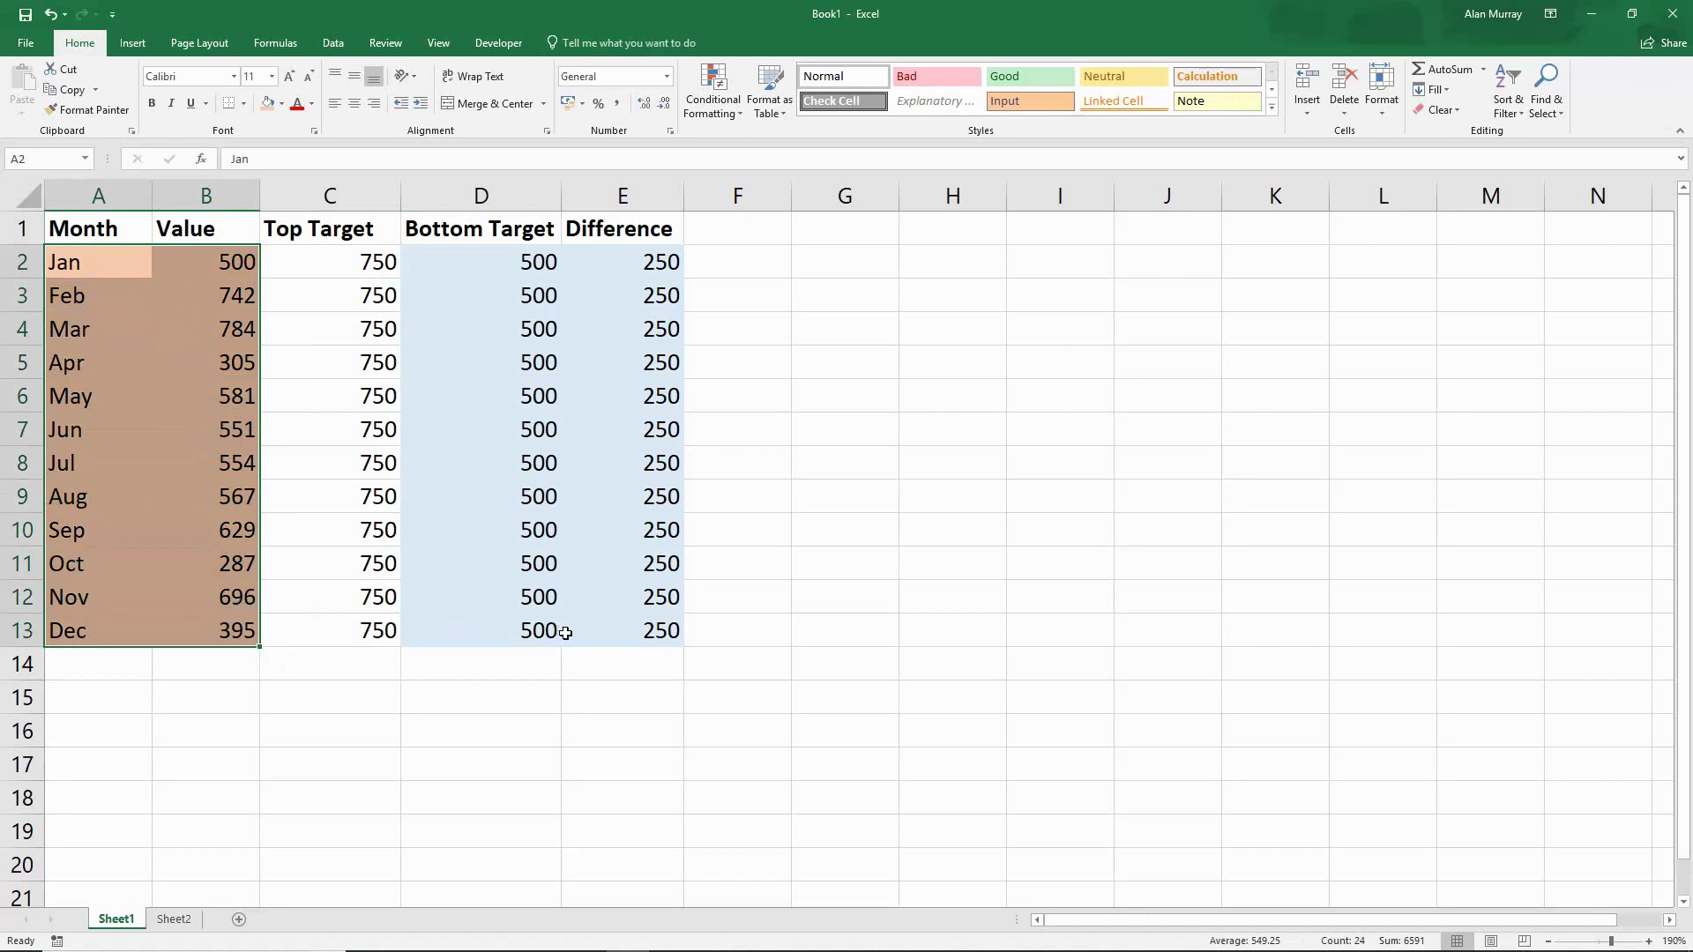
pyautogui.keyDown('ctrl'); pyautogui.moveTo(473, 262); pyautogui.dragTo(634, 626); pyautogui.keyUp('ctrl')
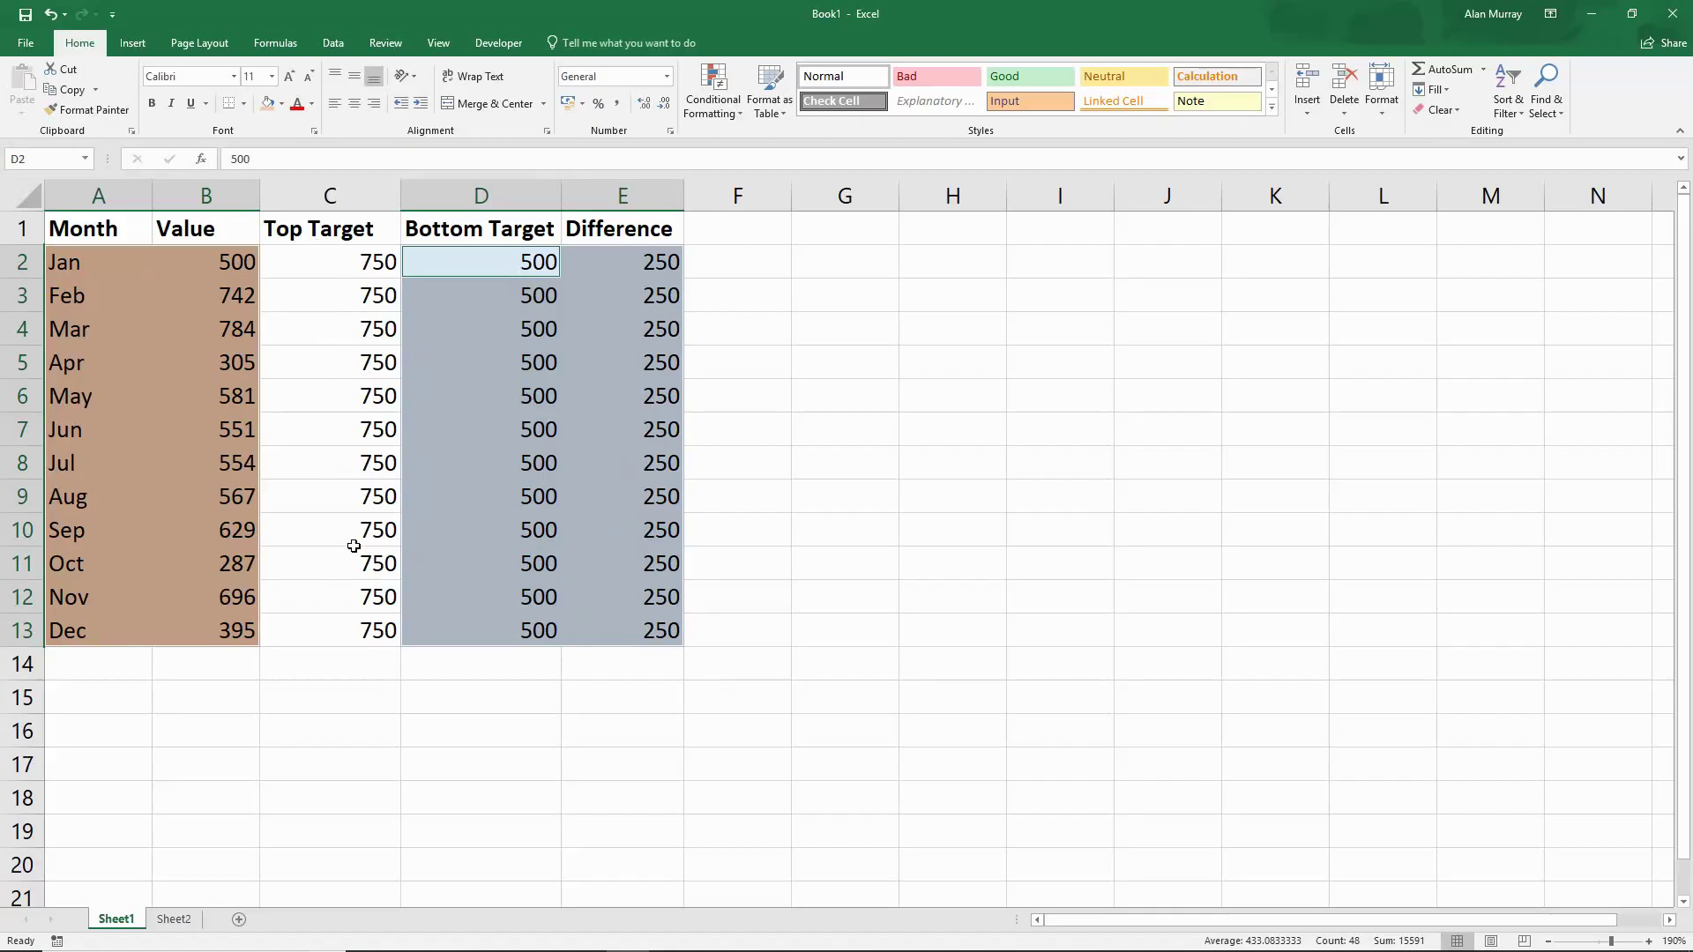
# Step: Insert a basic 2-D line chart from the selected data
pyautogui.click(144, 44)
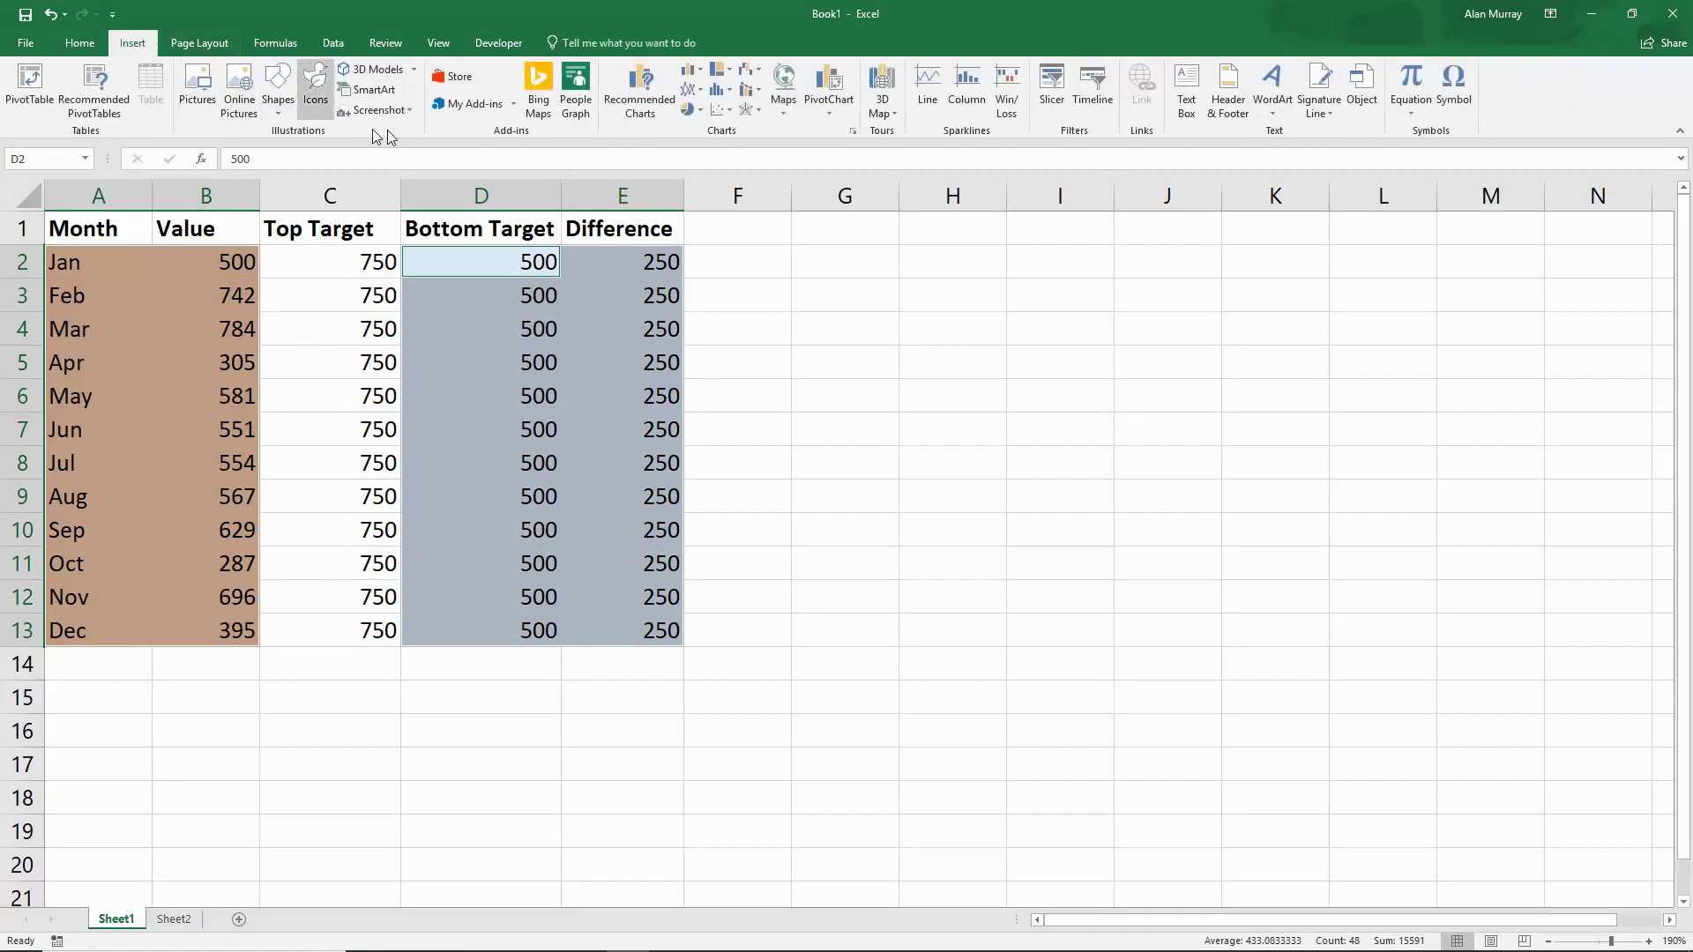
pyautogui.click(693, 88)
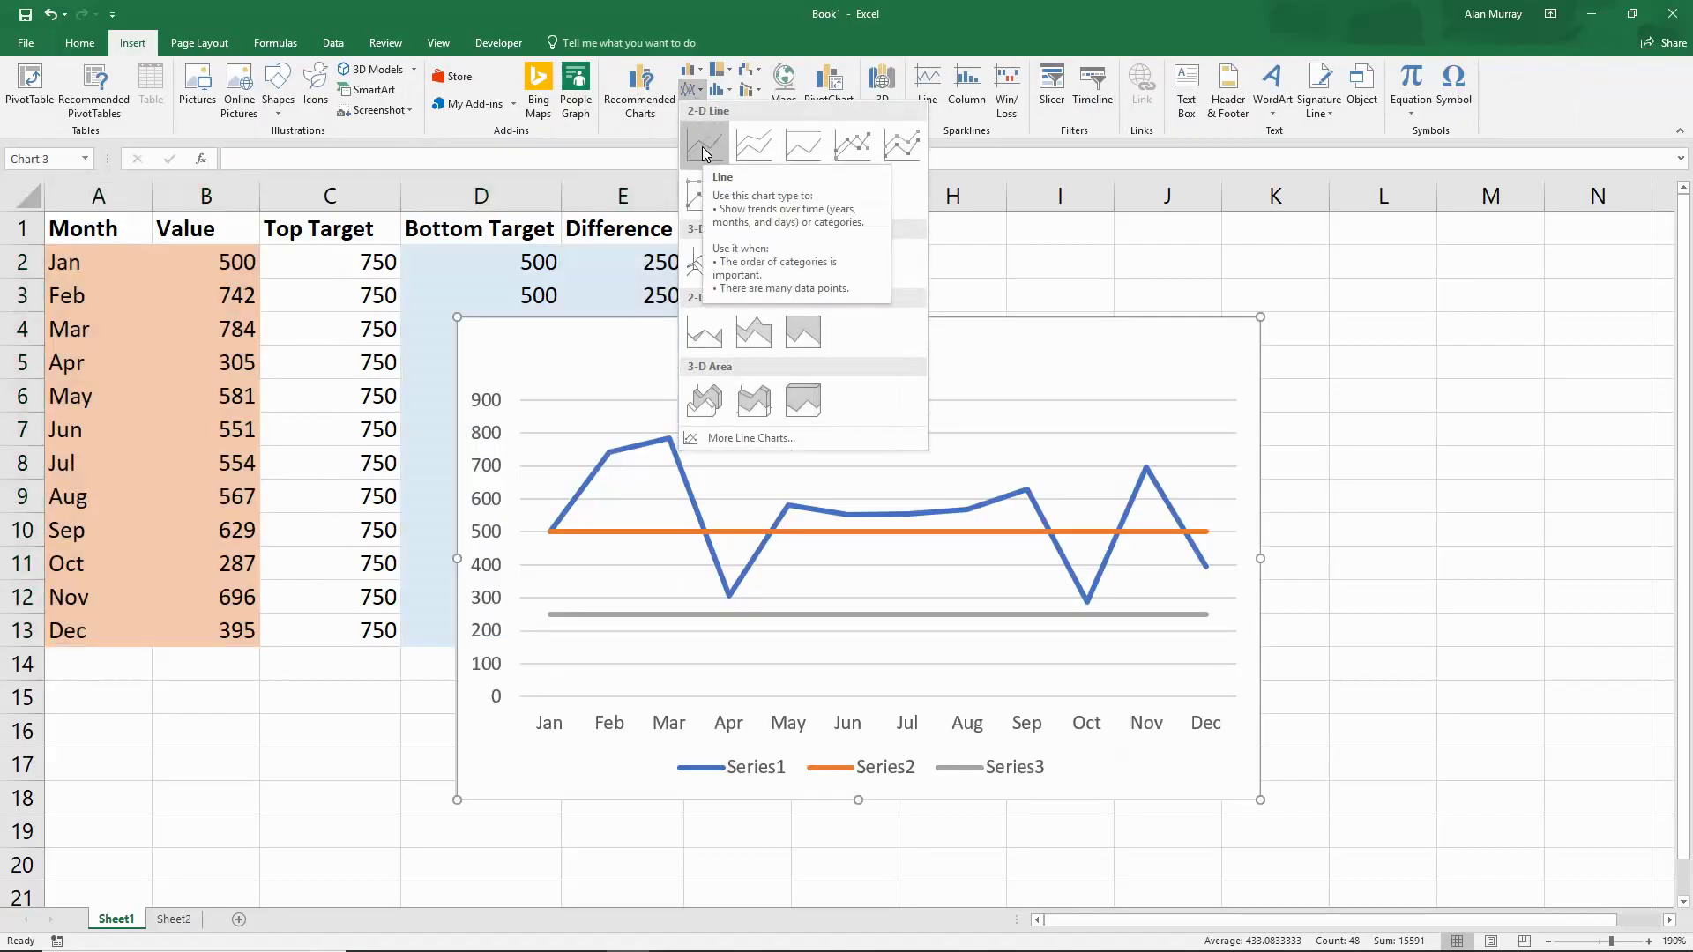
pyautogui.click(702, 147)
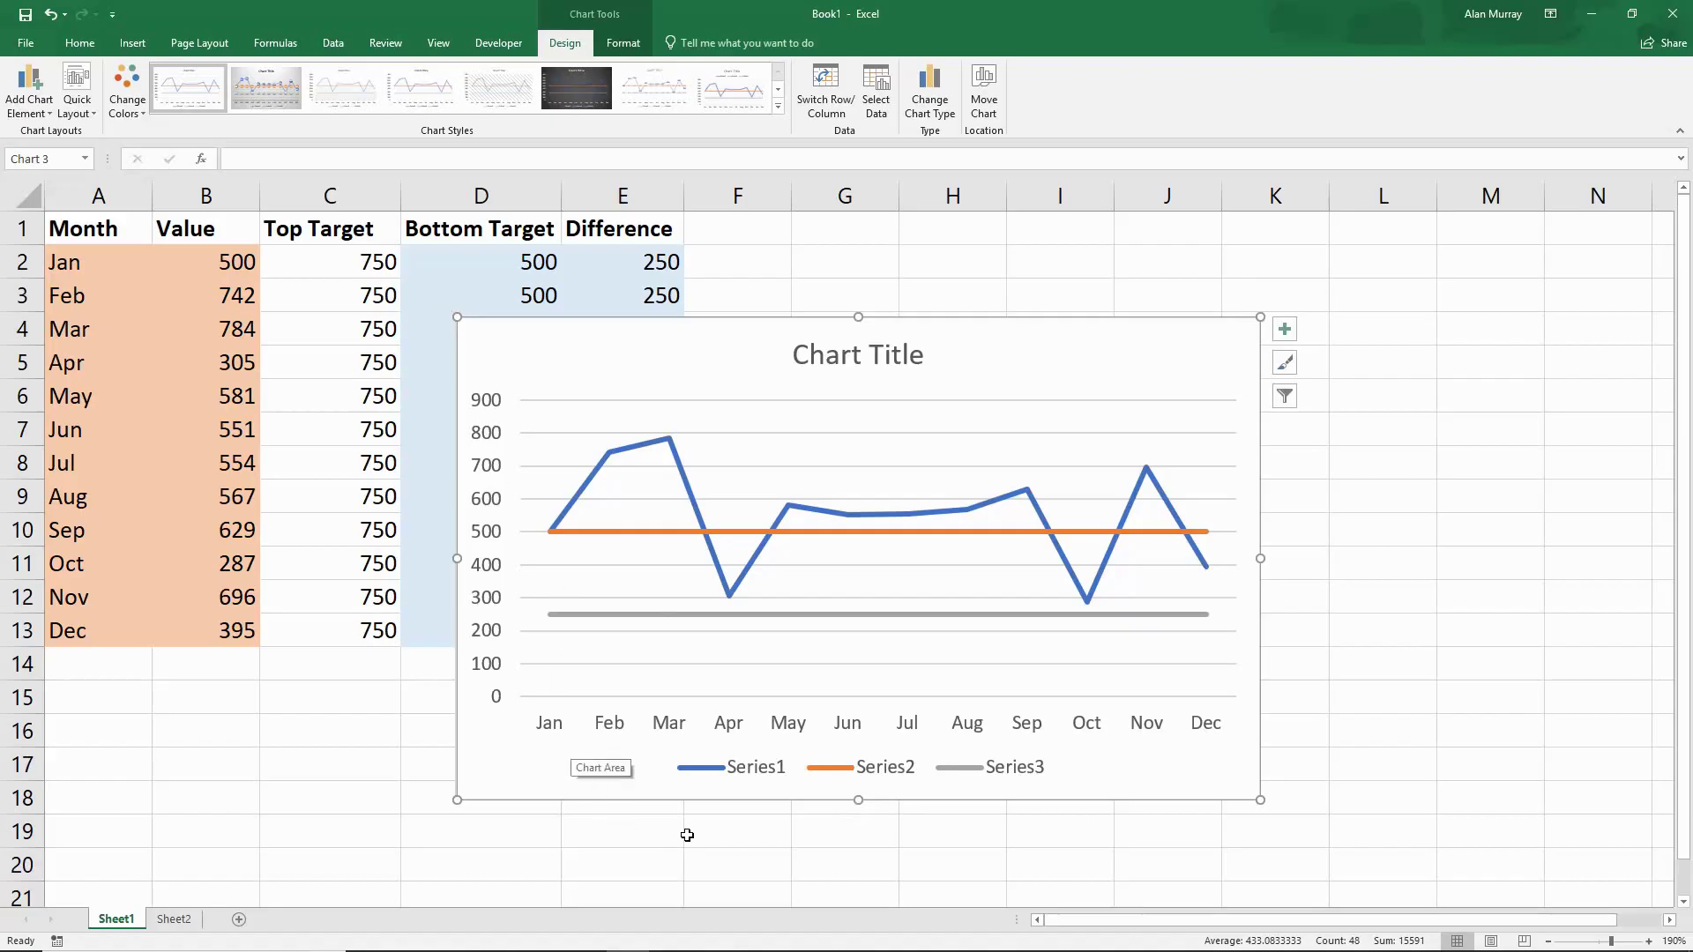
# Step: Set Series2 and Series3 to Stacked Column in a combo chart, keeping Series1 a line
pyautogui.rightClick(673, 536)
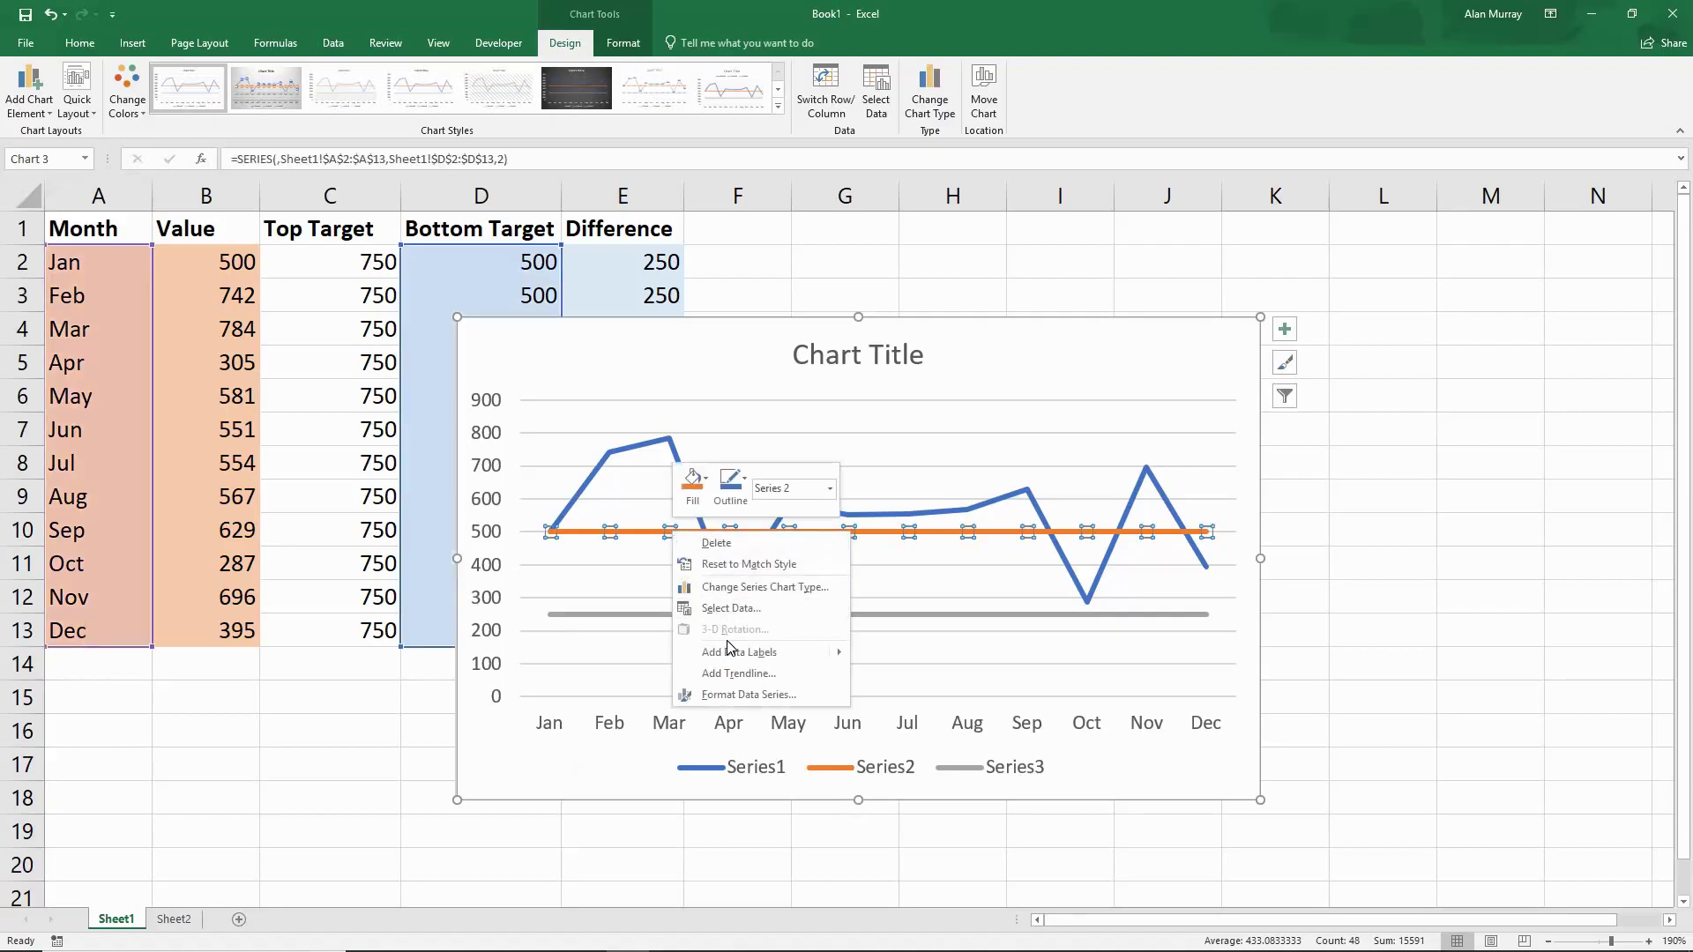
pyautogui.click(763, 589)
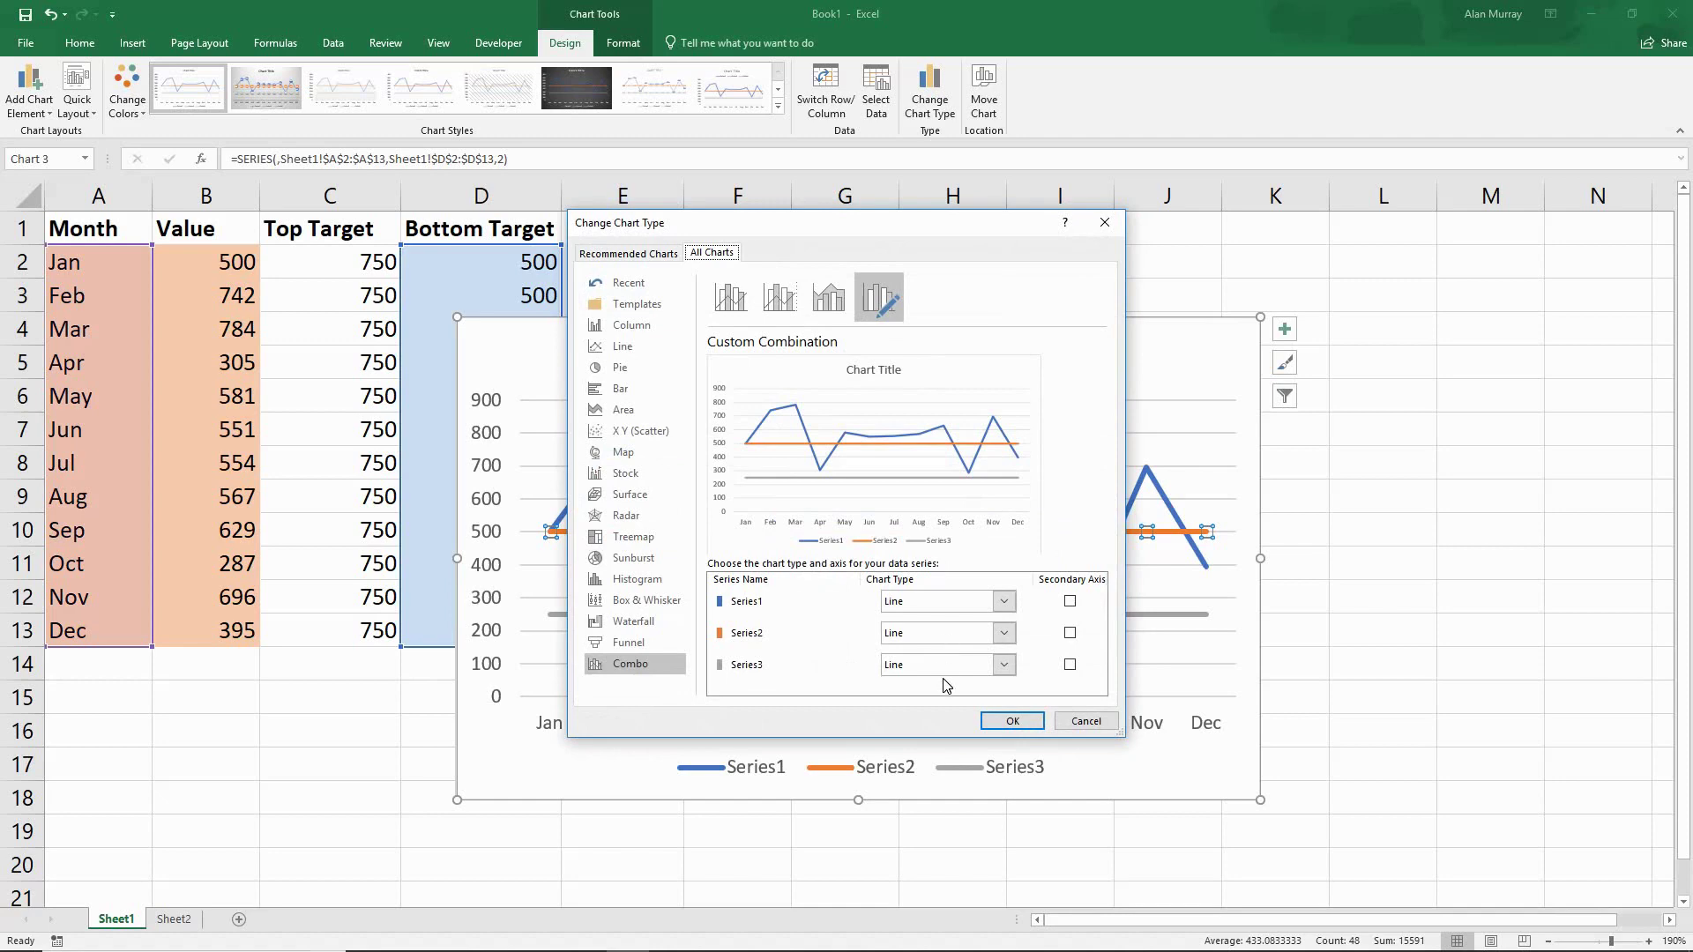
pyautogui.click(1003, 635)
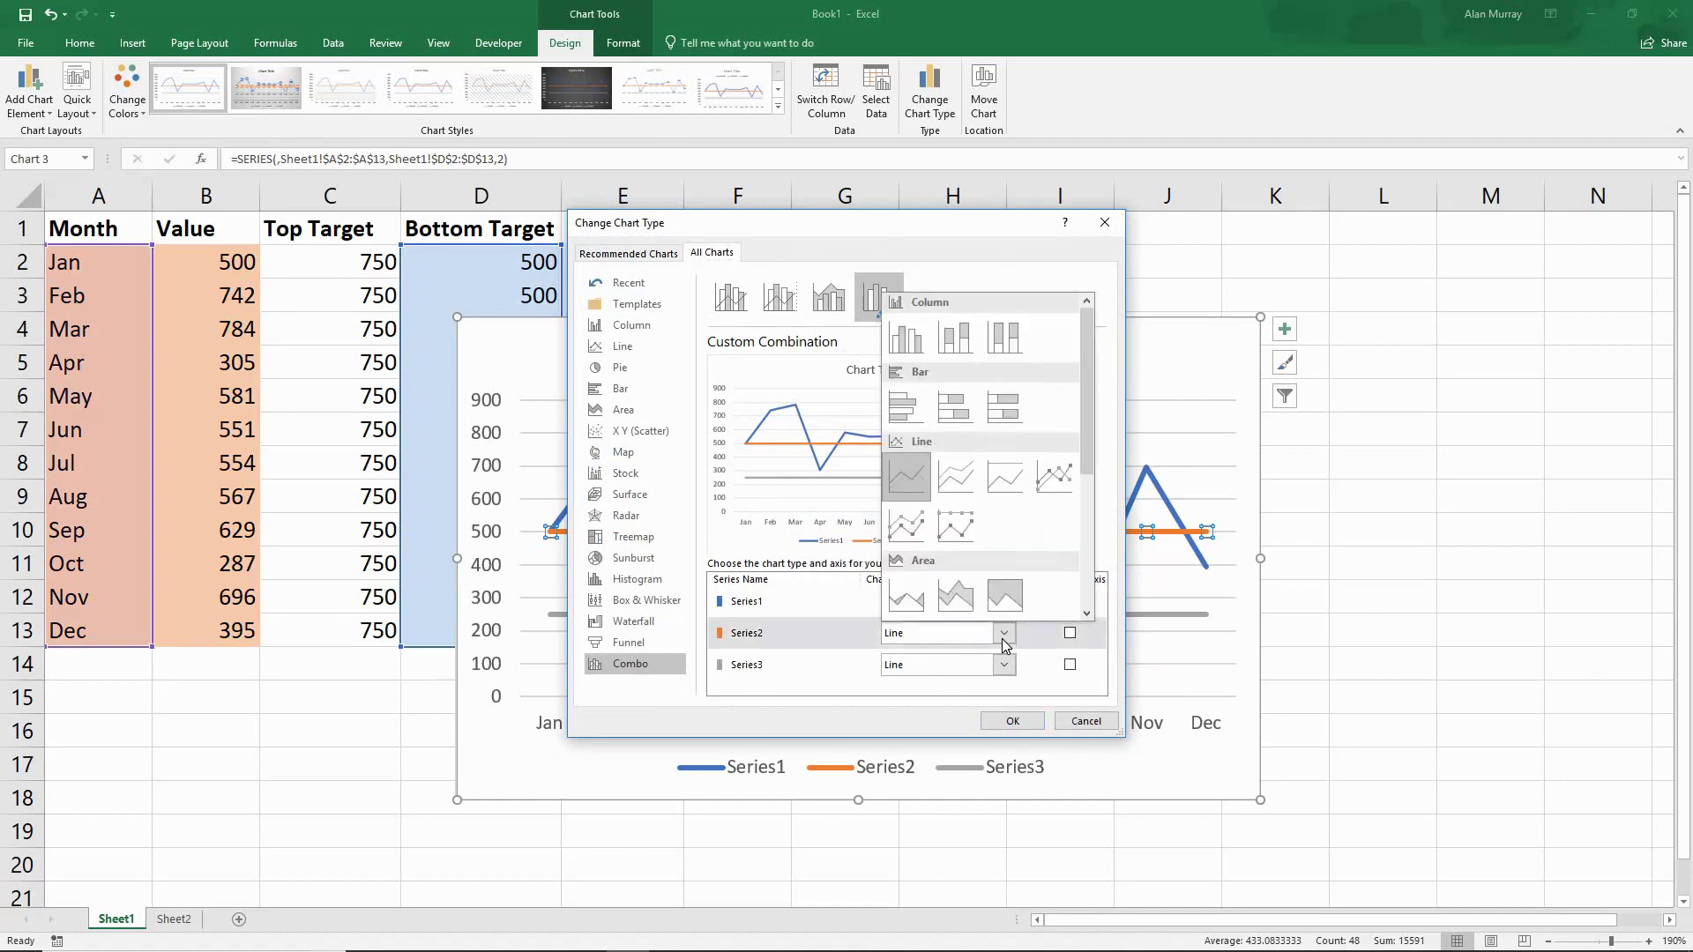
pyautogui.click(959, 357)
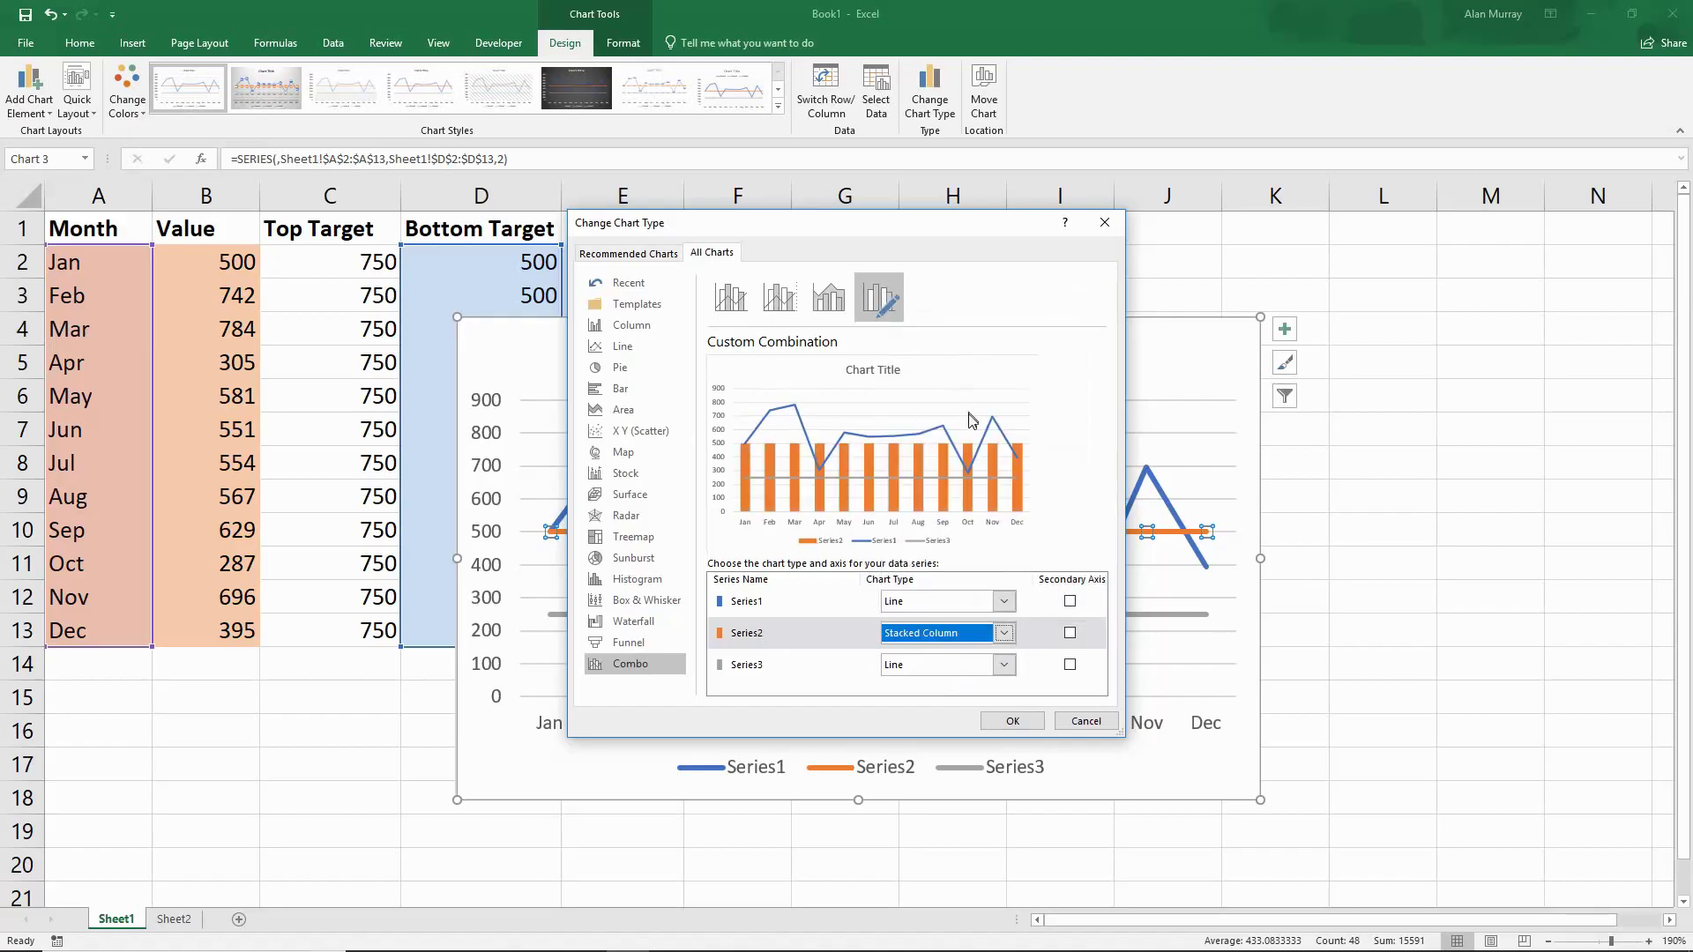
pyautogui.click(1010, 672)
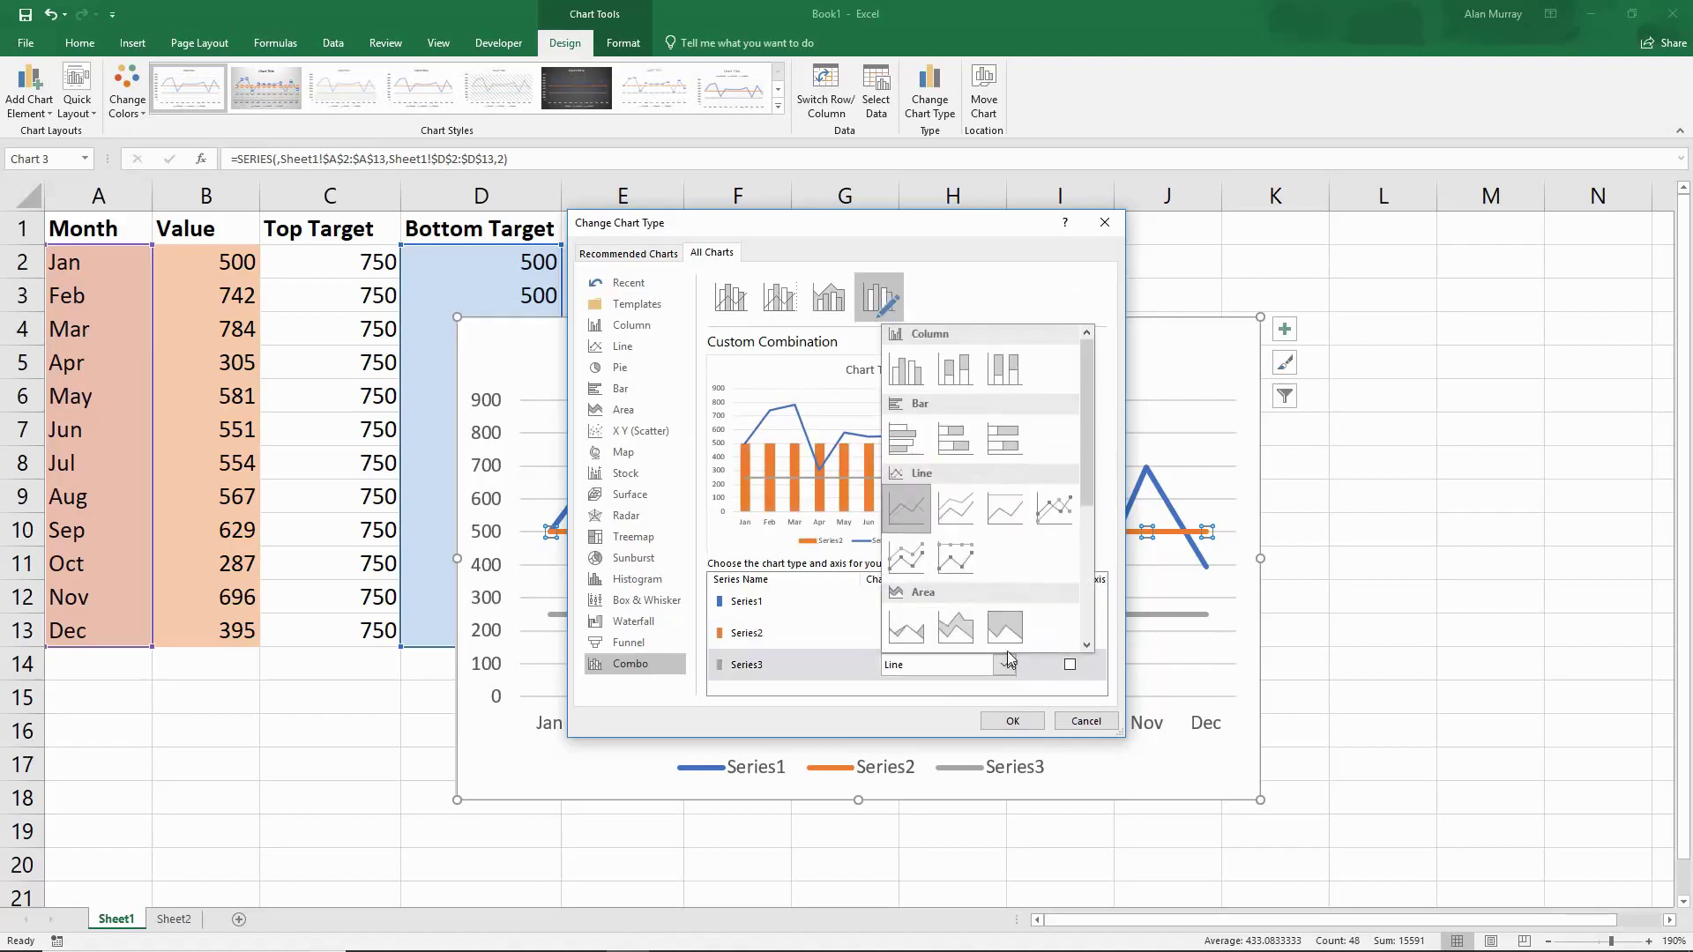
pyautogui.click(970, 391)
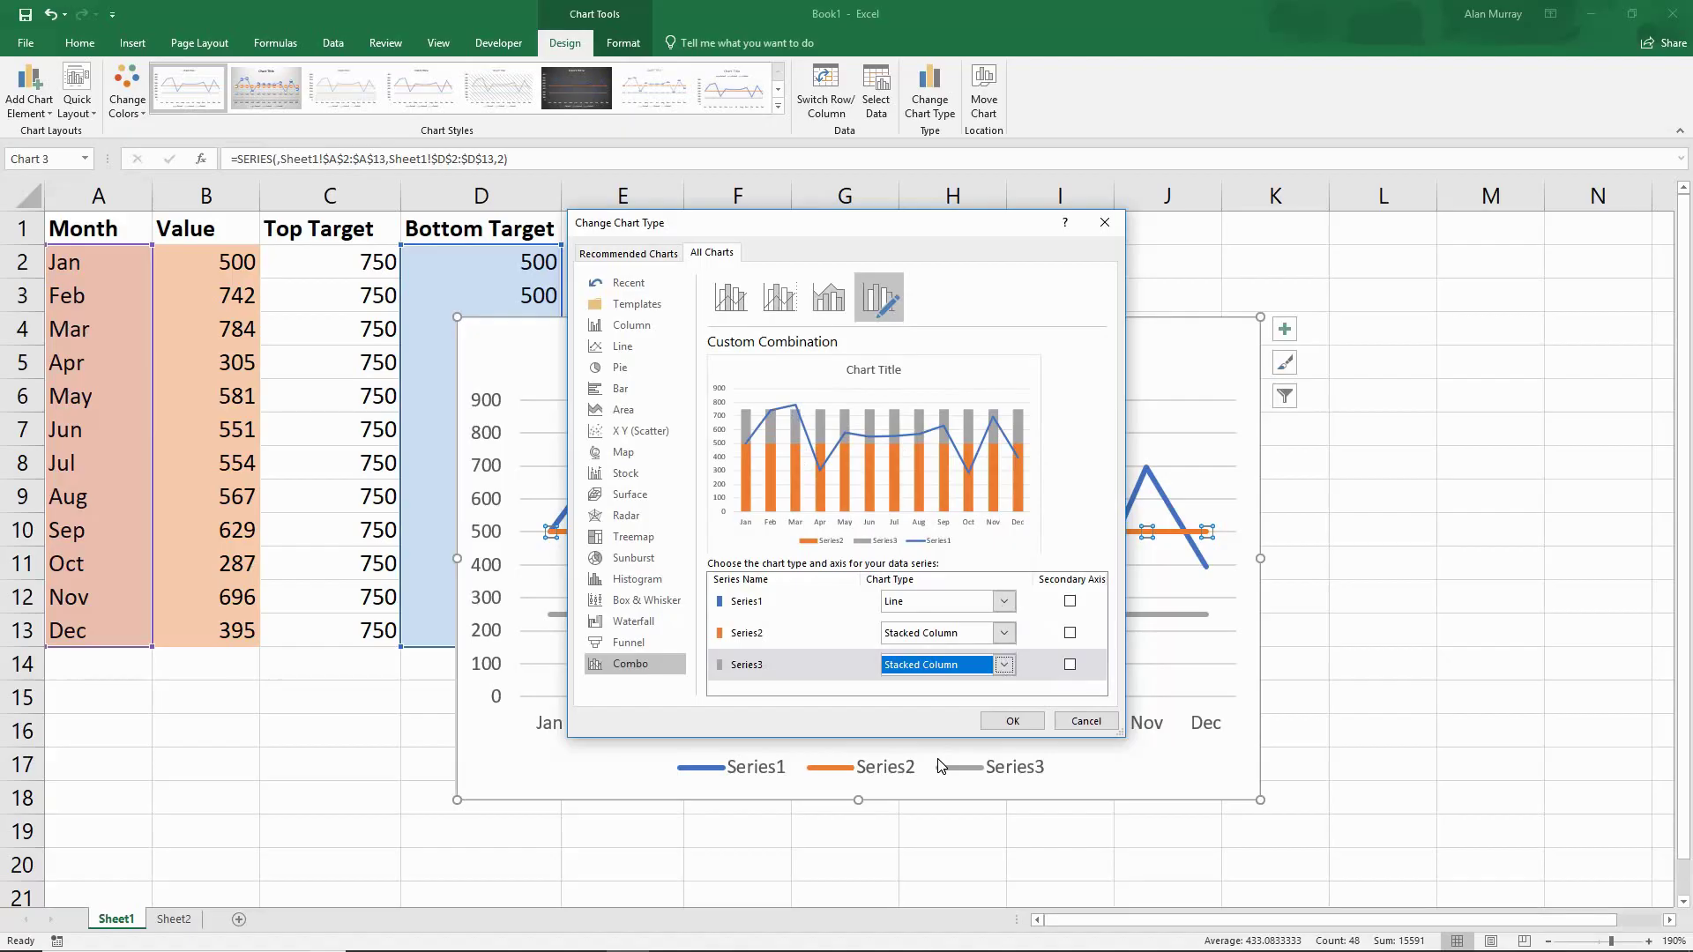
# Step: Apply the combo chart and set the stacked columns' gap width to 0%
pyautogui.click(1013, 722)
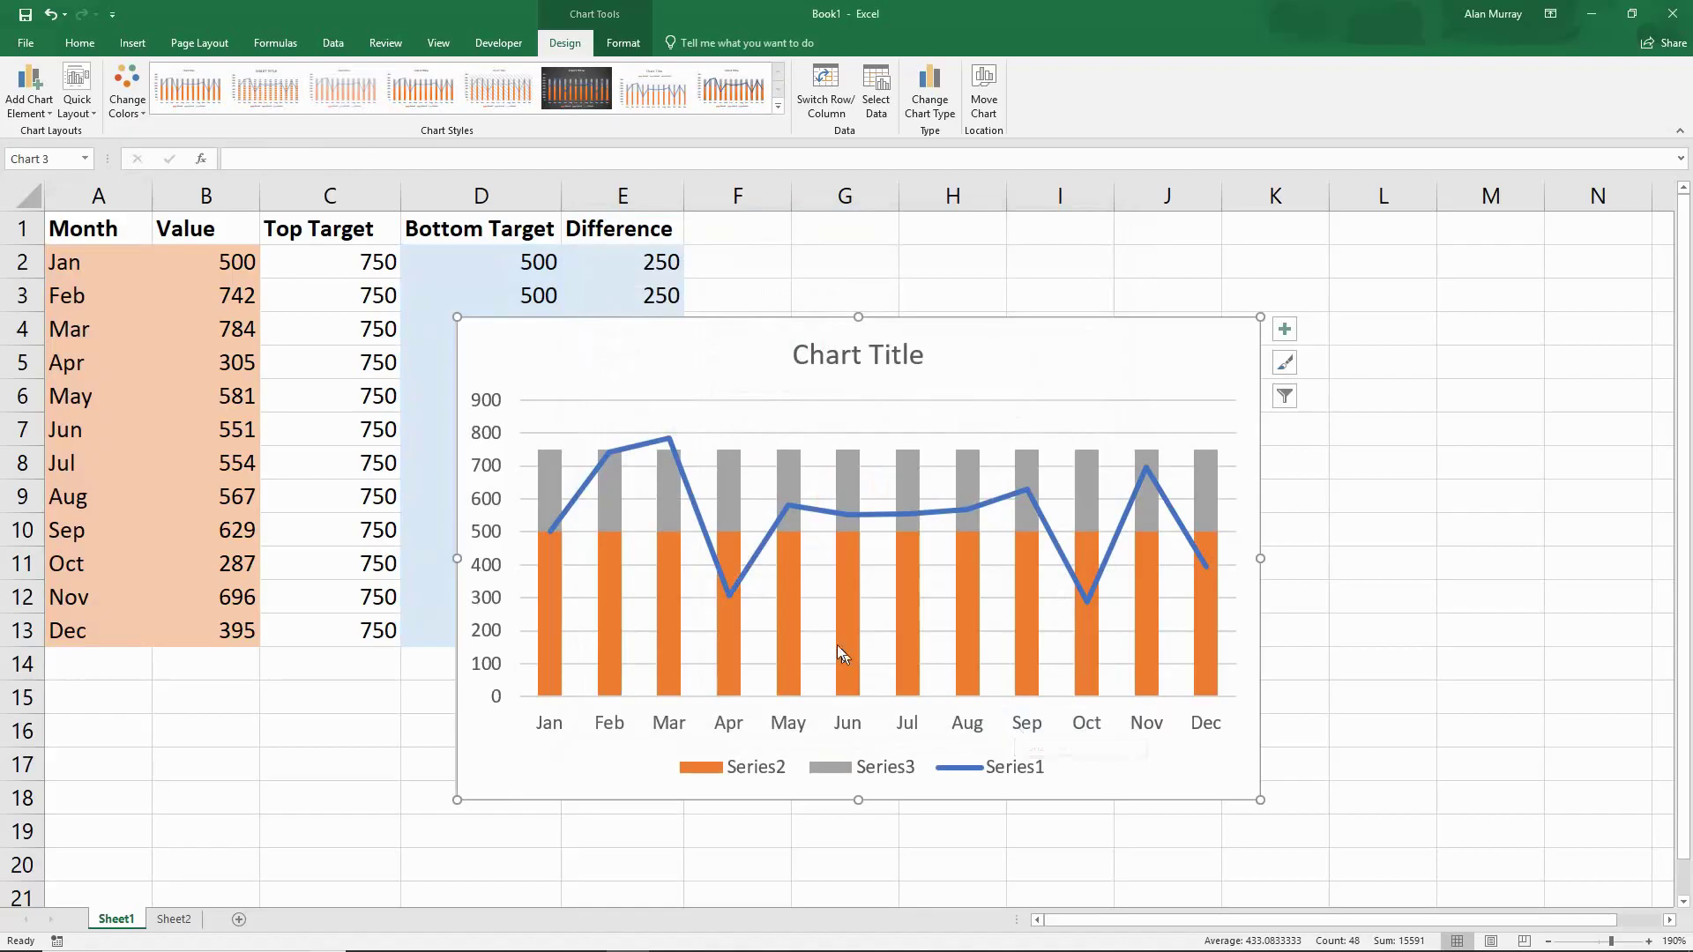
pyautogui.doubleClick(794, 603)
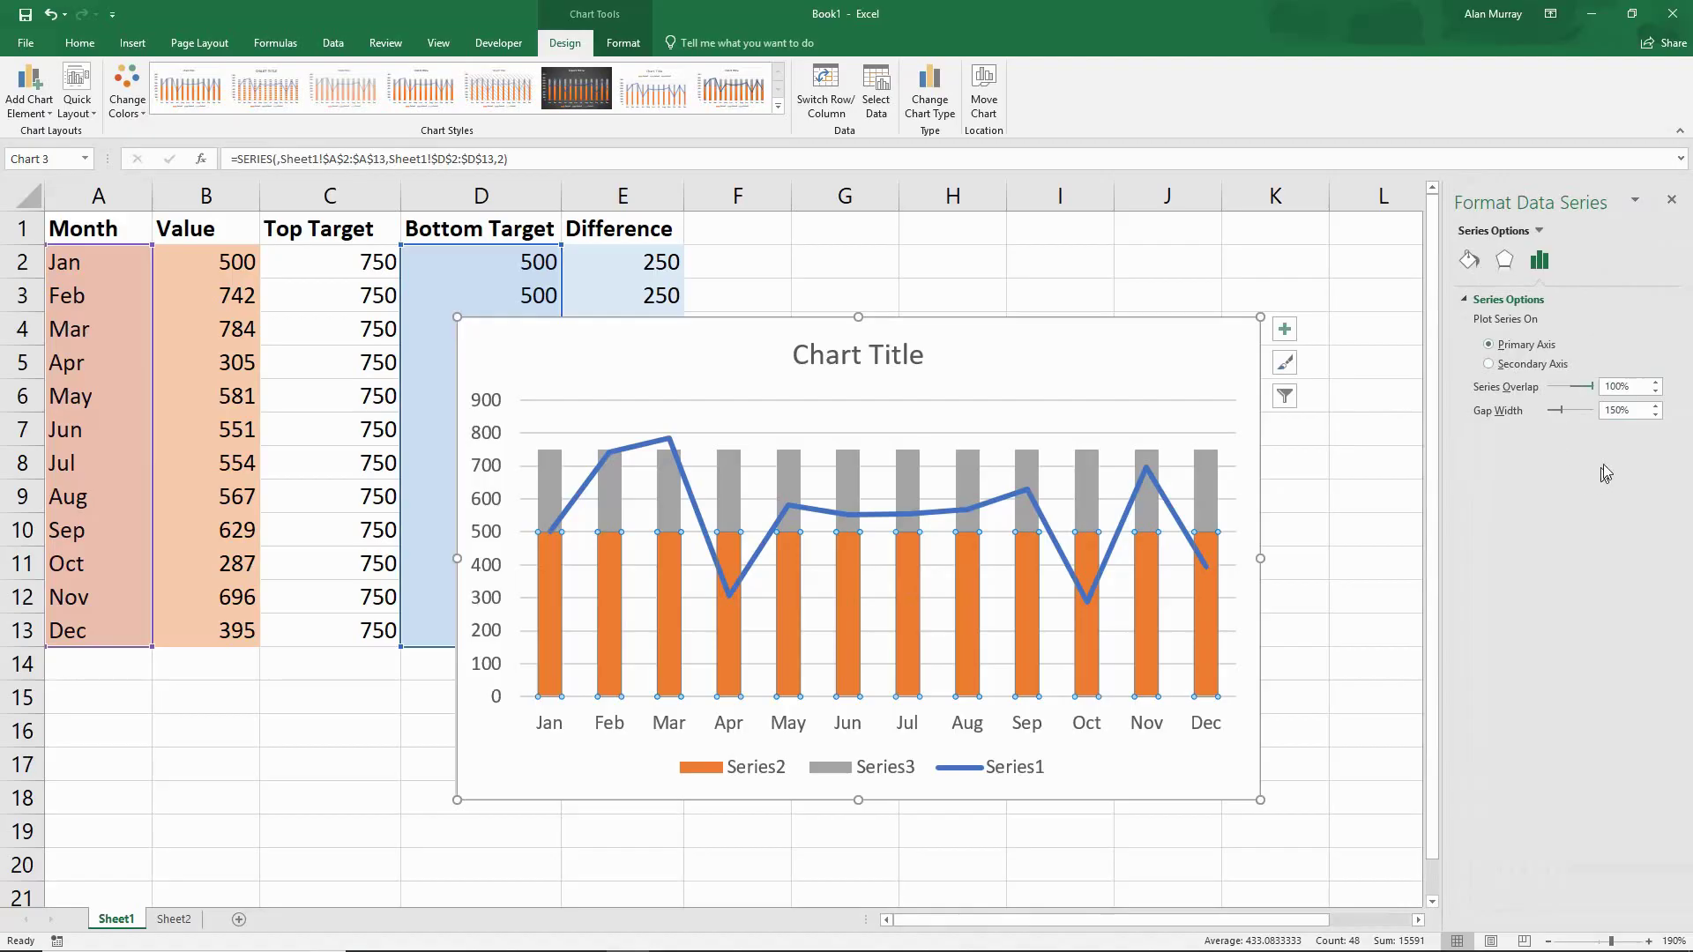
pyautogui.moveTo(1624, 411); pyautogui.dragTo(1612, 414)
pyautogui.write('5')
pyautogui.press('Return')
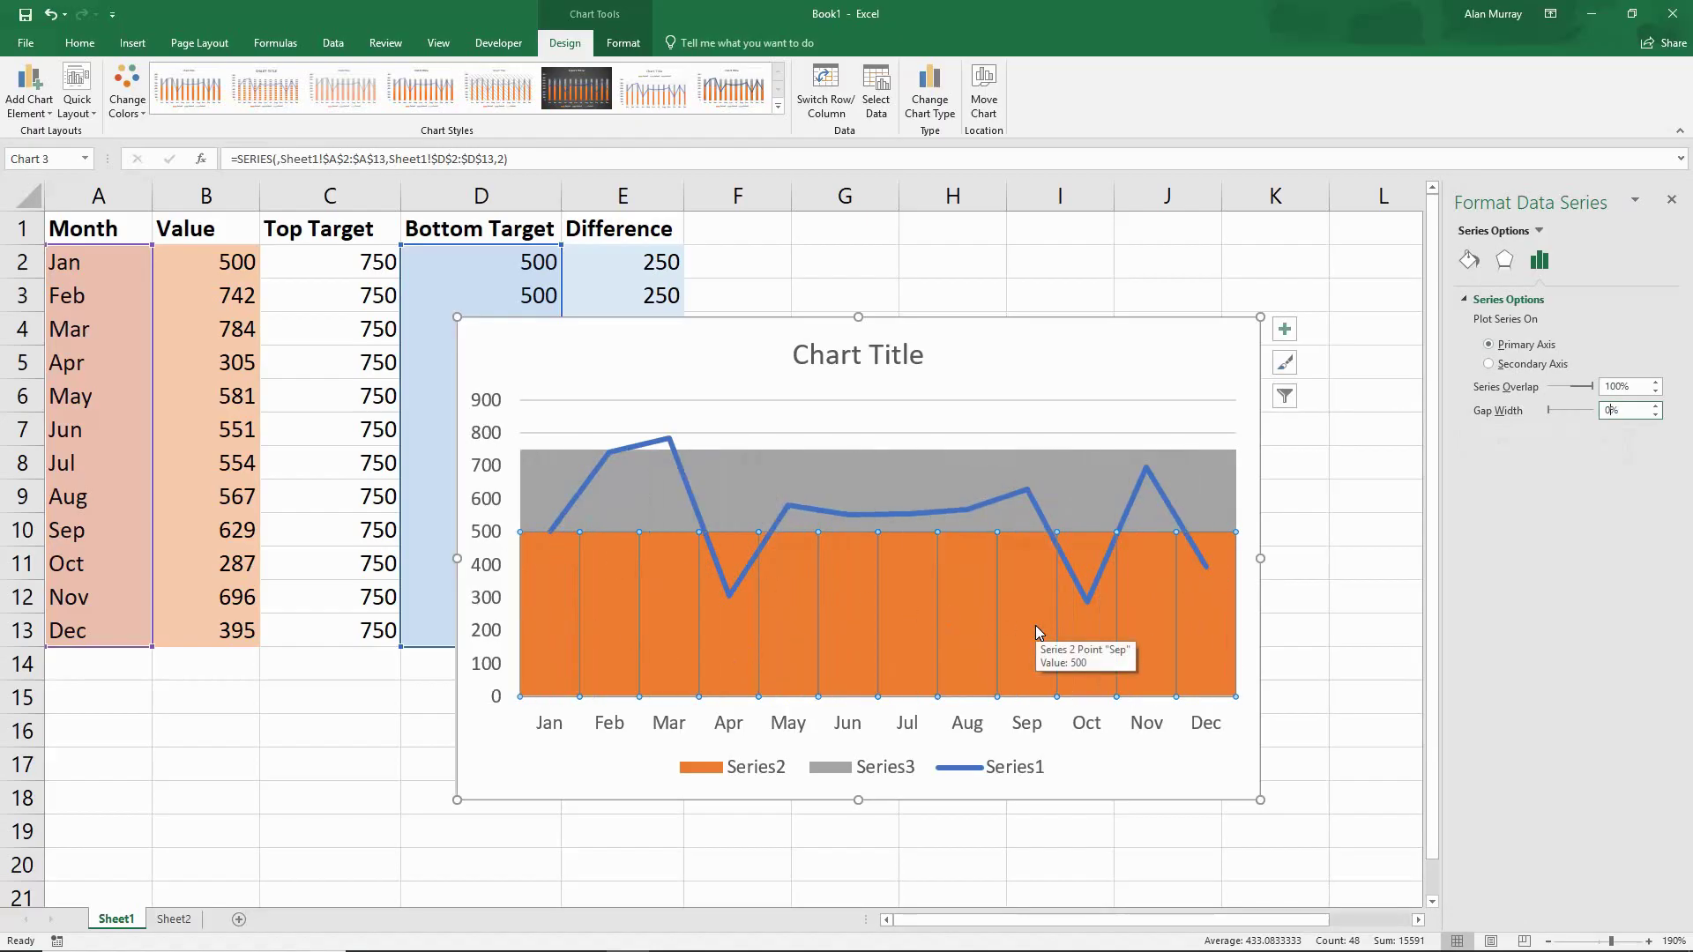
# Step: Give the orange Series2 columns no fill, leaving only the grey 500–750 band
pyautogui.click(918, 613)
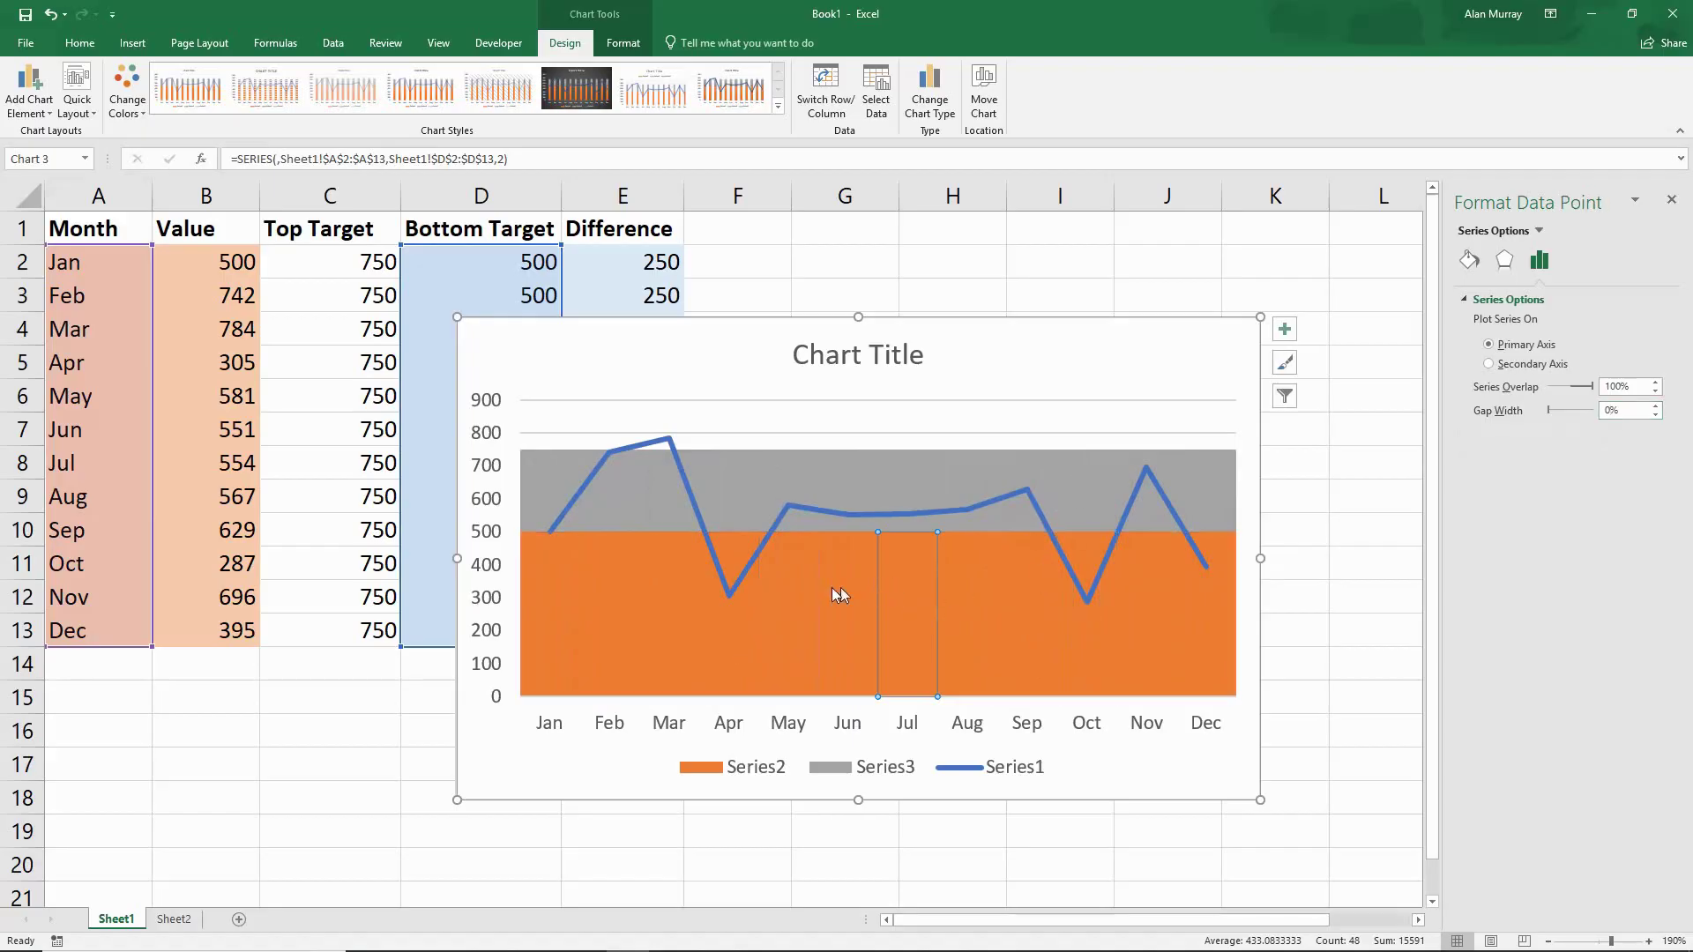
pyautogui.click(934, 410)
pyautogui.click(842, 619)
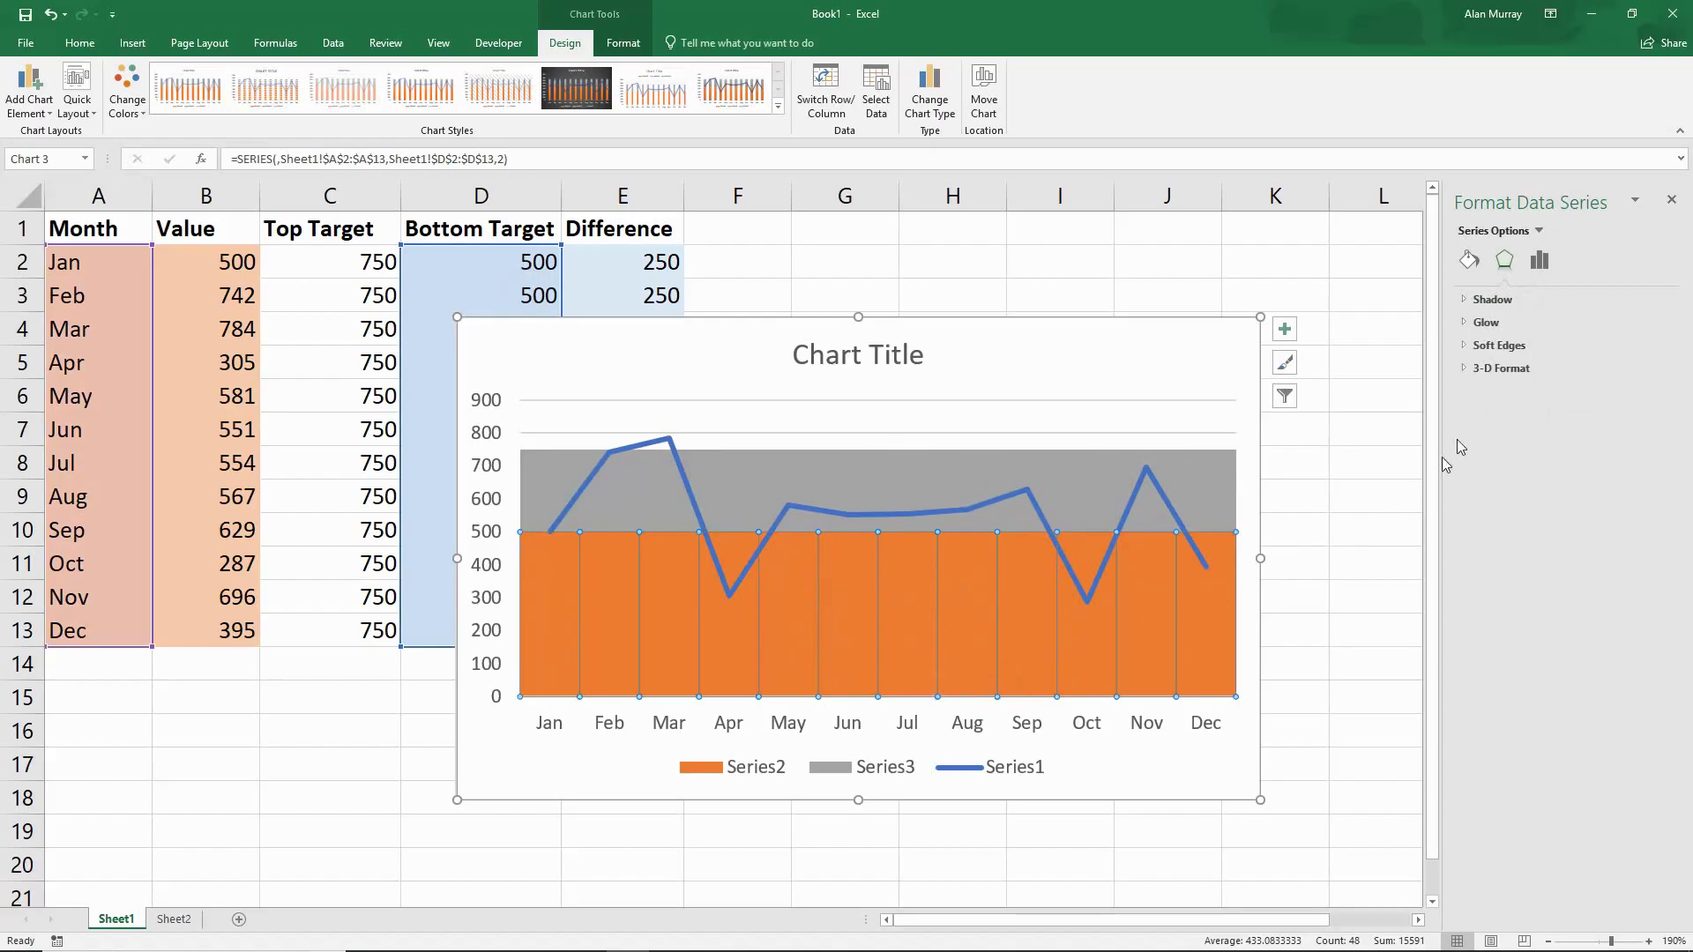
pyautogui.click(1469, 260)
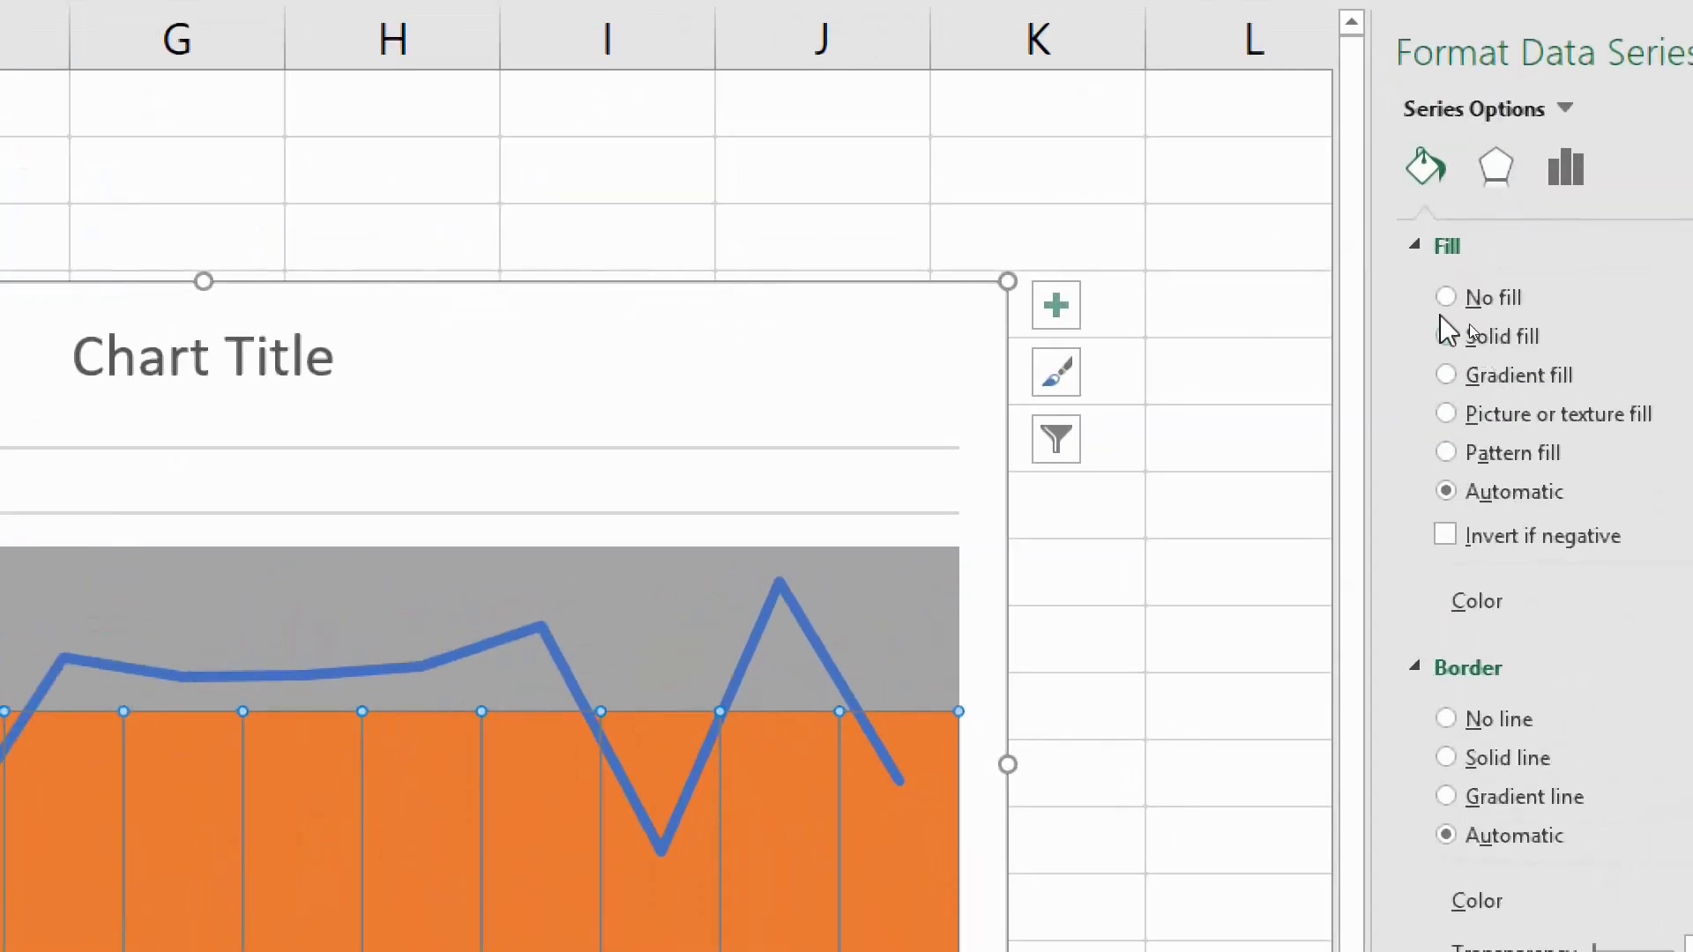
pyautogui.click(1446, 298)
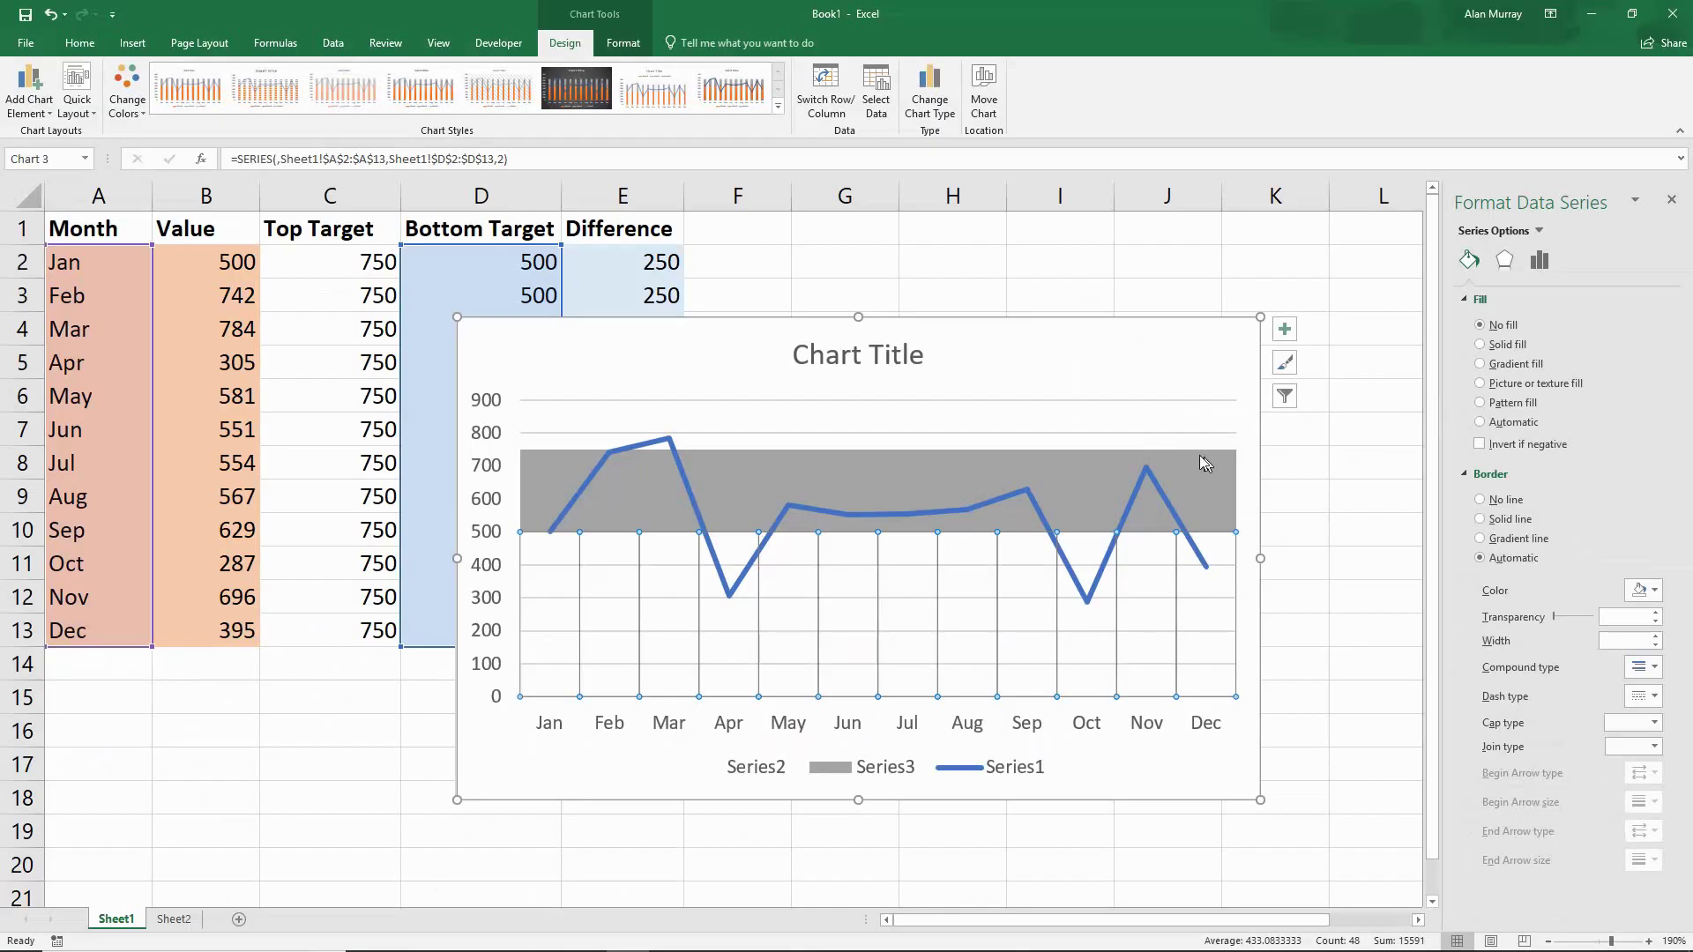
pyautogui.click(1047, 393)
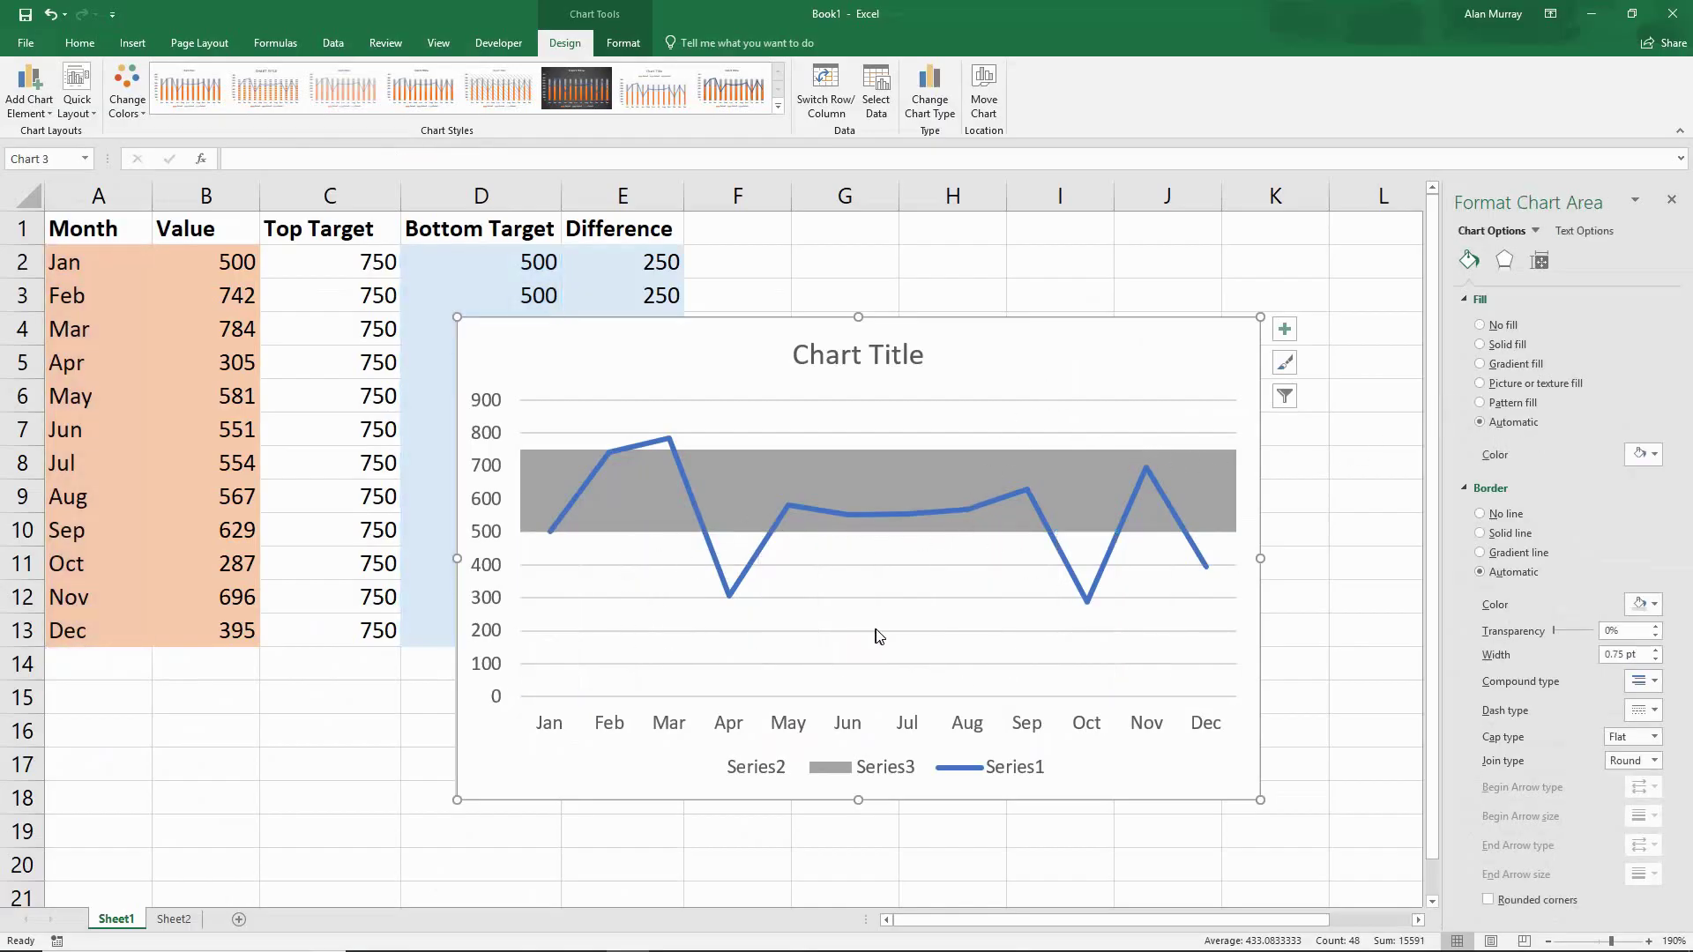
pyautogui.moveTo(877, 630)
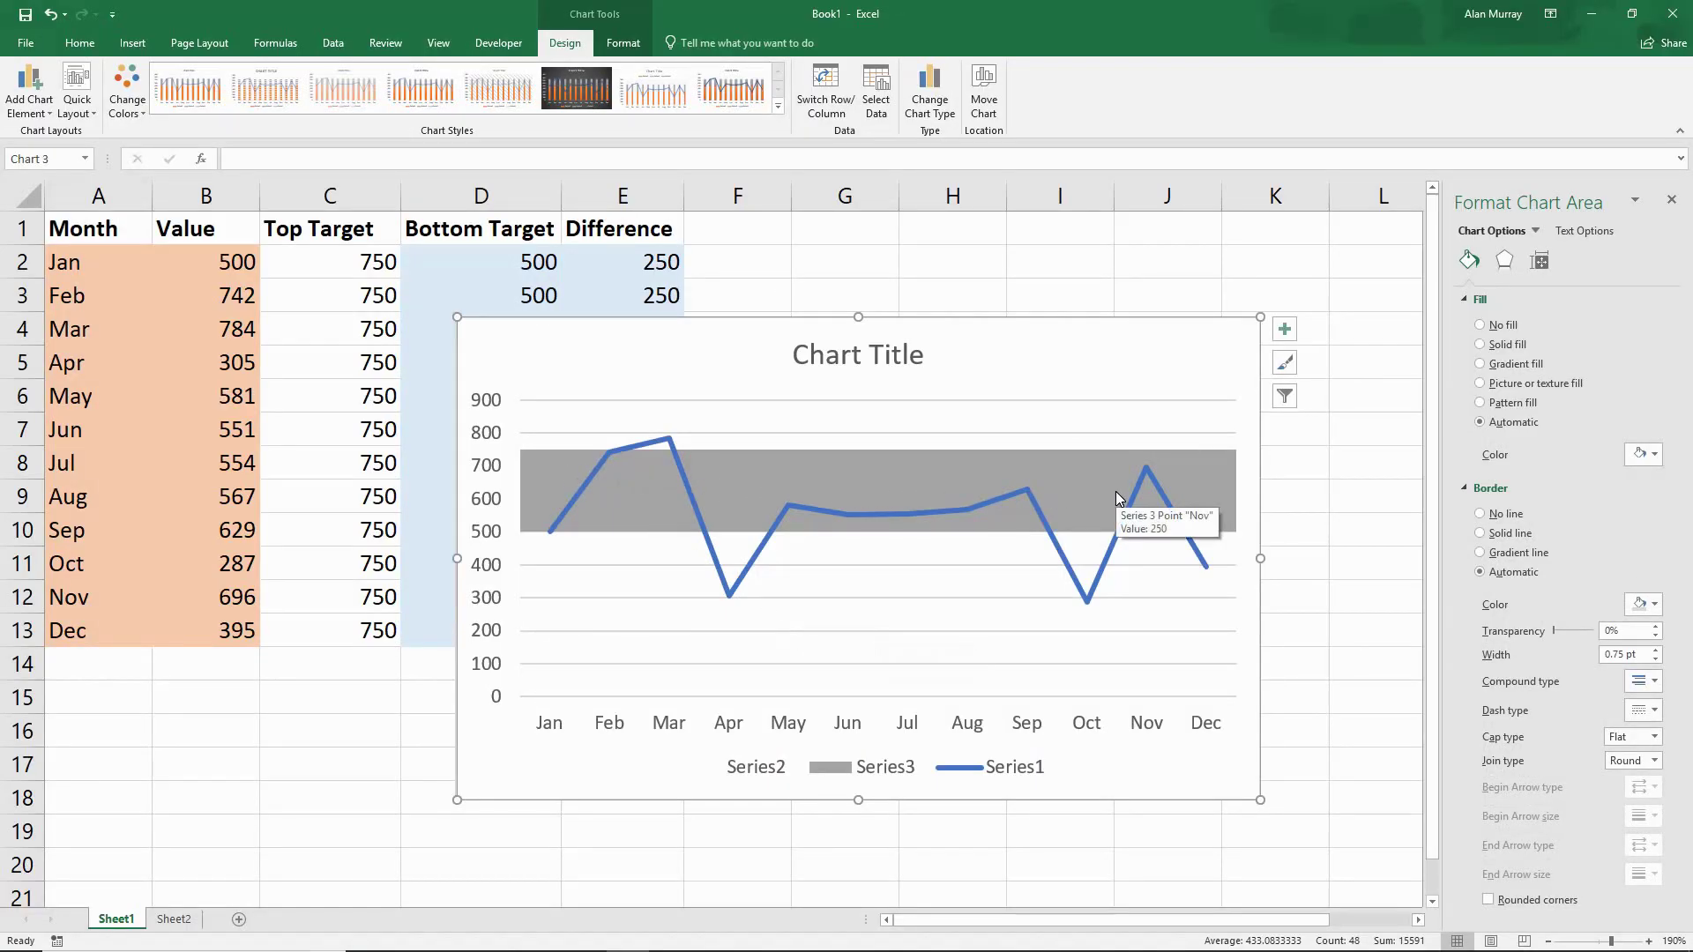
pyautogui.moveTo(1080, 469)
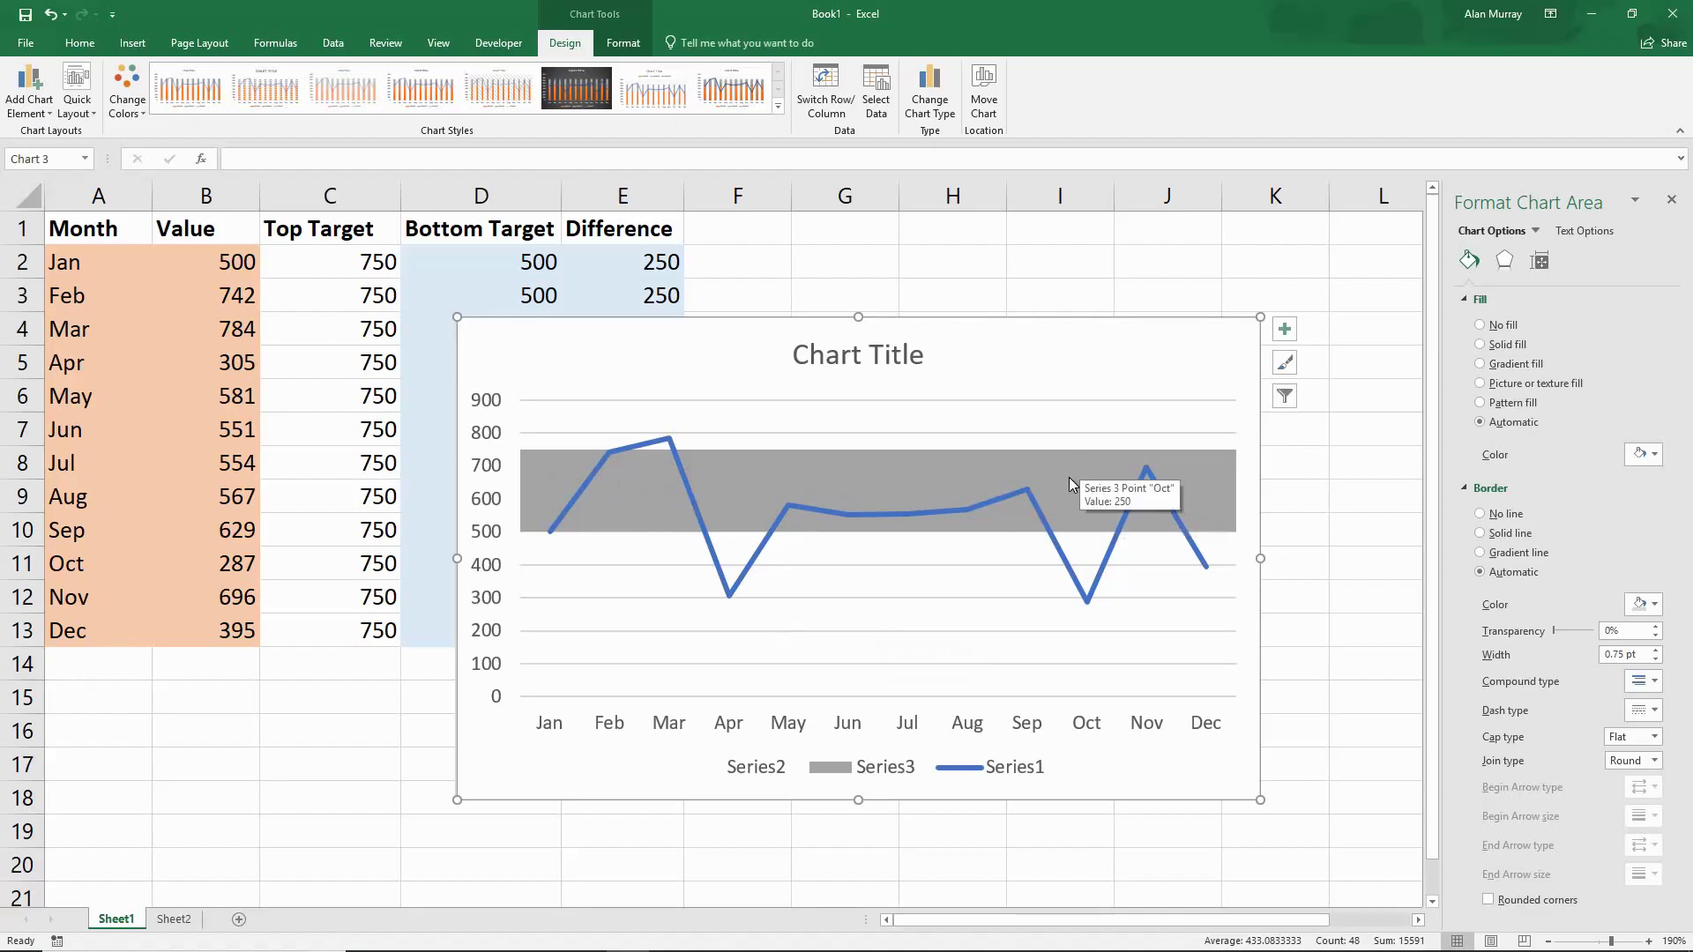
# Step: Delete the gridlines and give the target band a light peach solid fill
pyautogui.click(1045, 434)
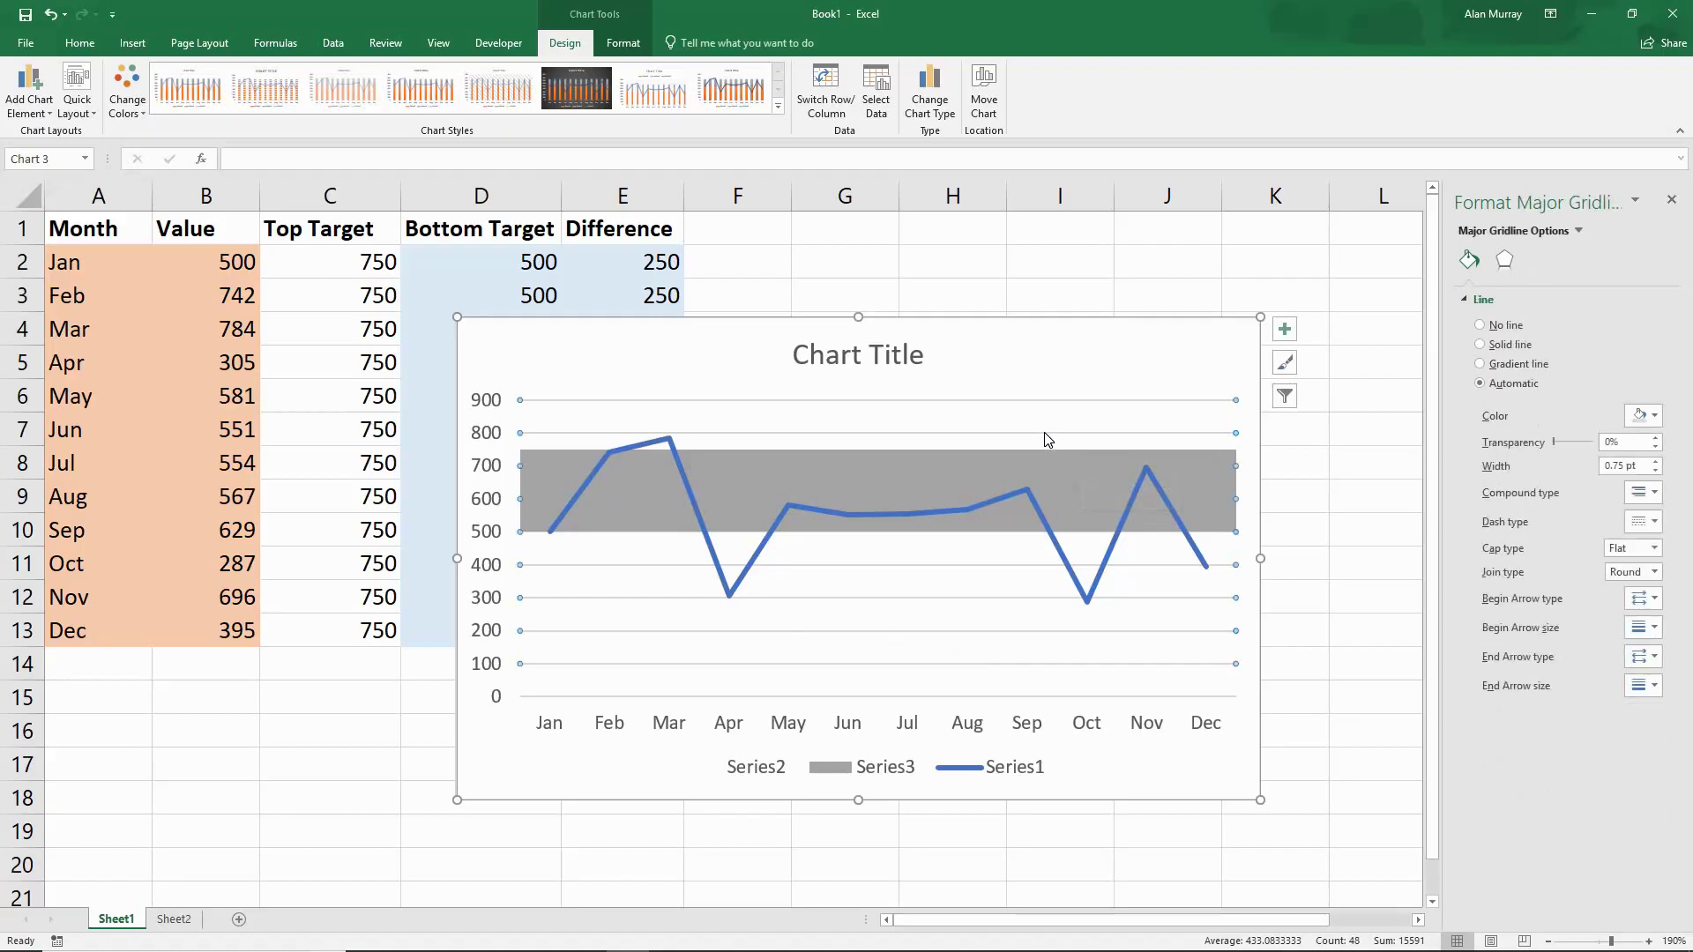
pyautogui.press('Delete')
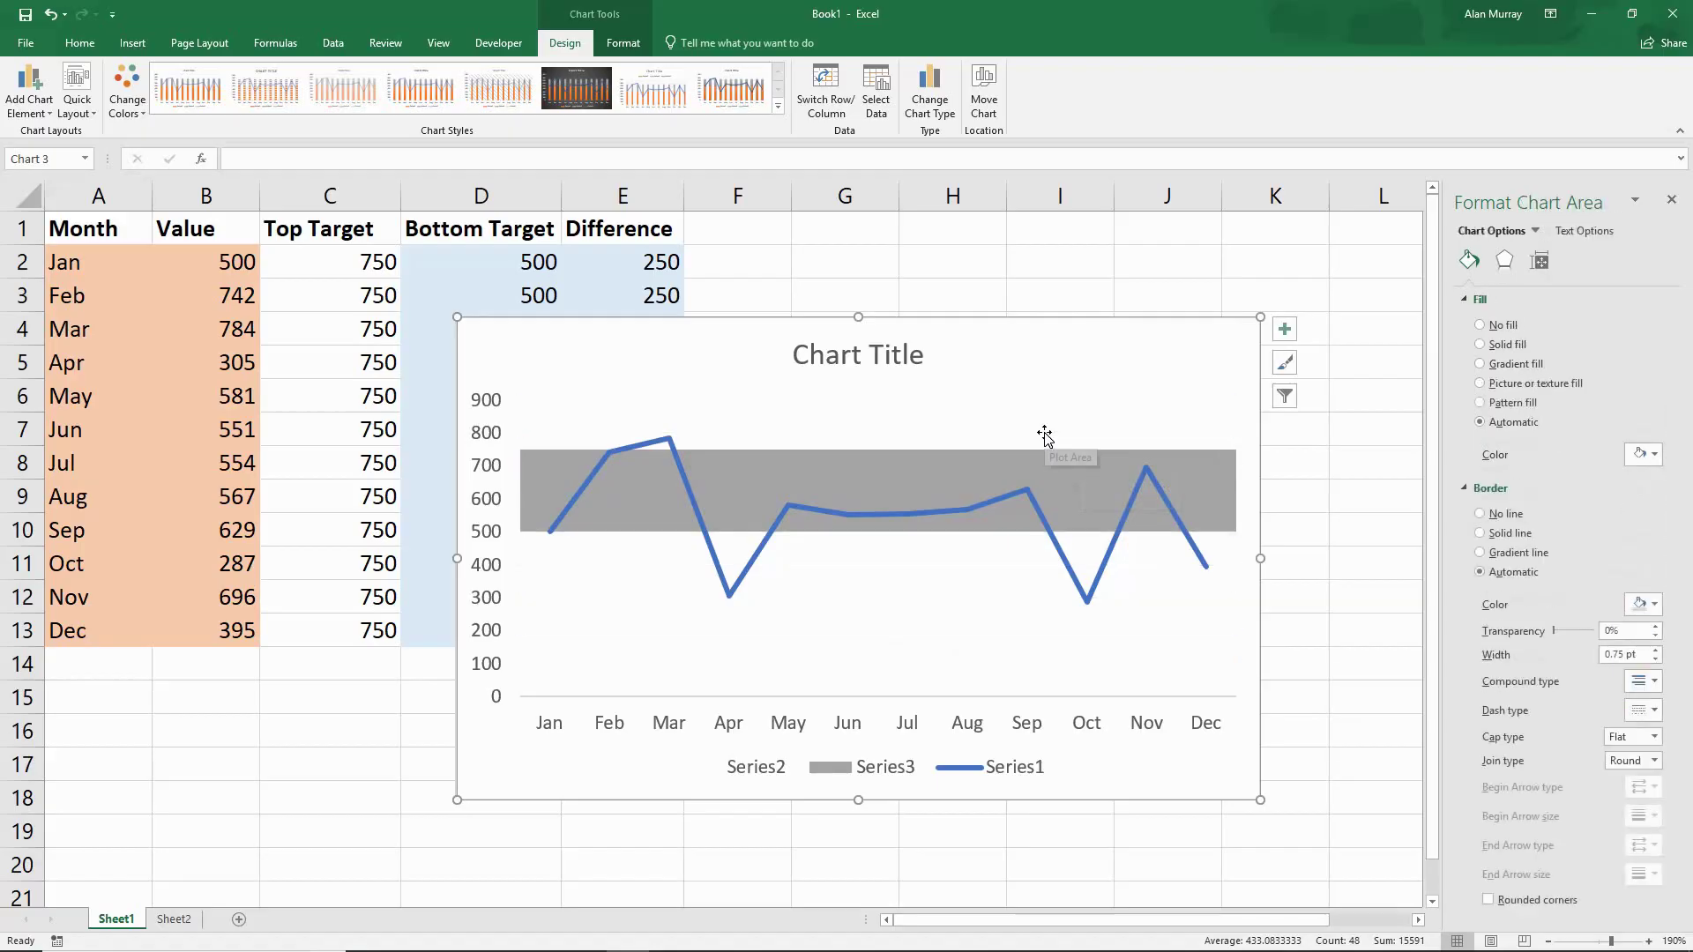
pyautogui.click(973, 462)
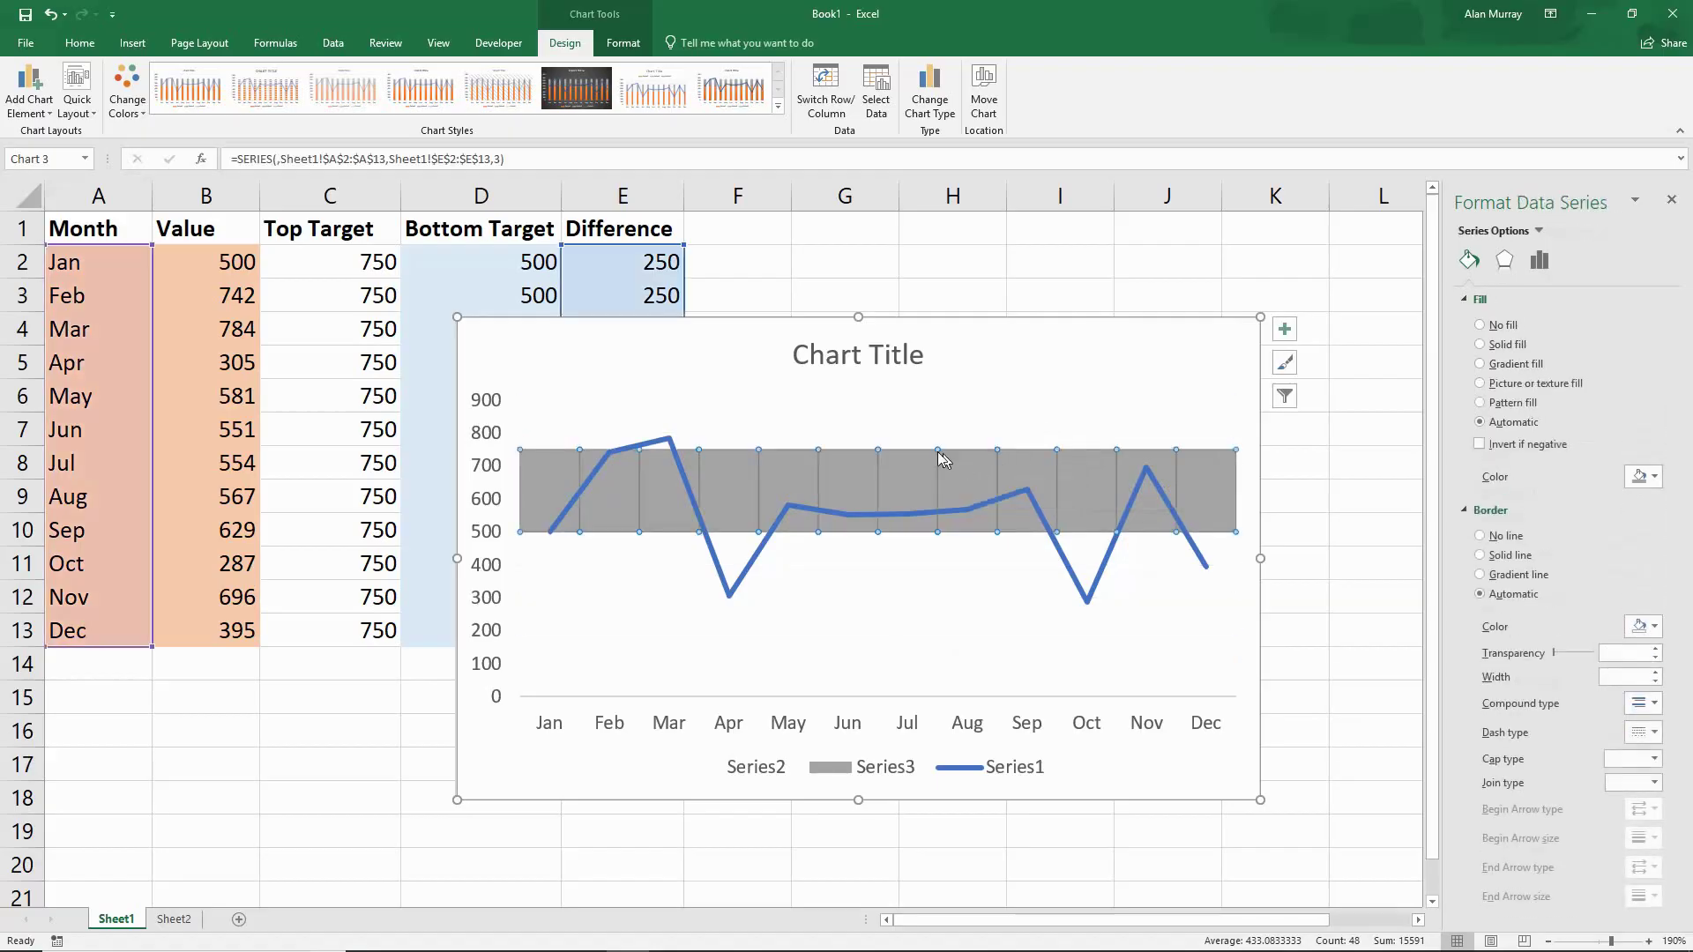
pyautogui.click(1480, 344)
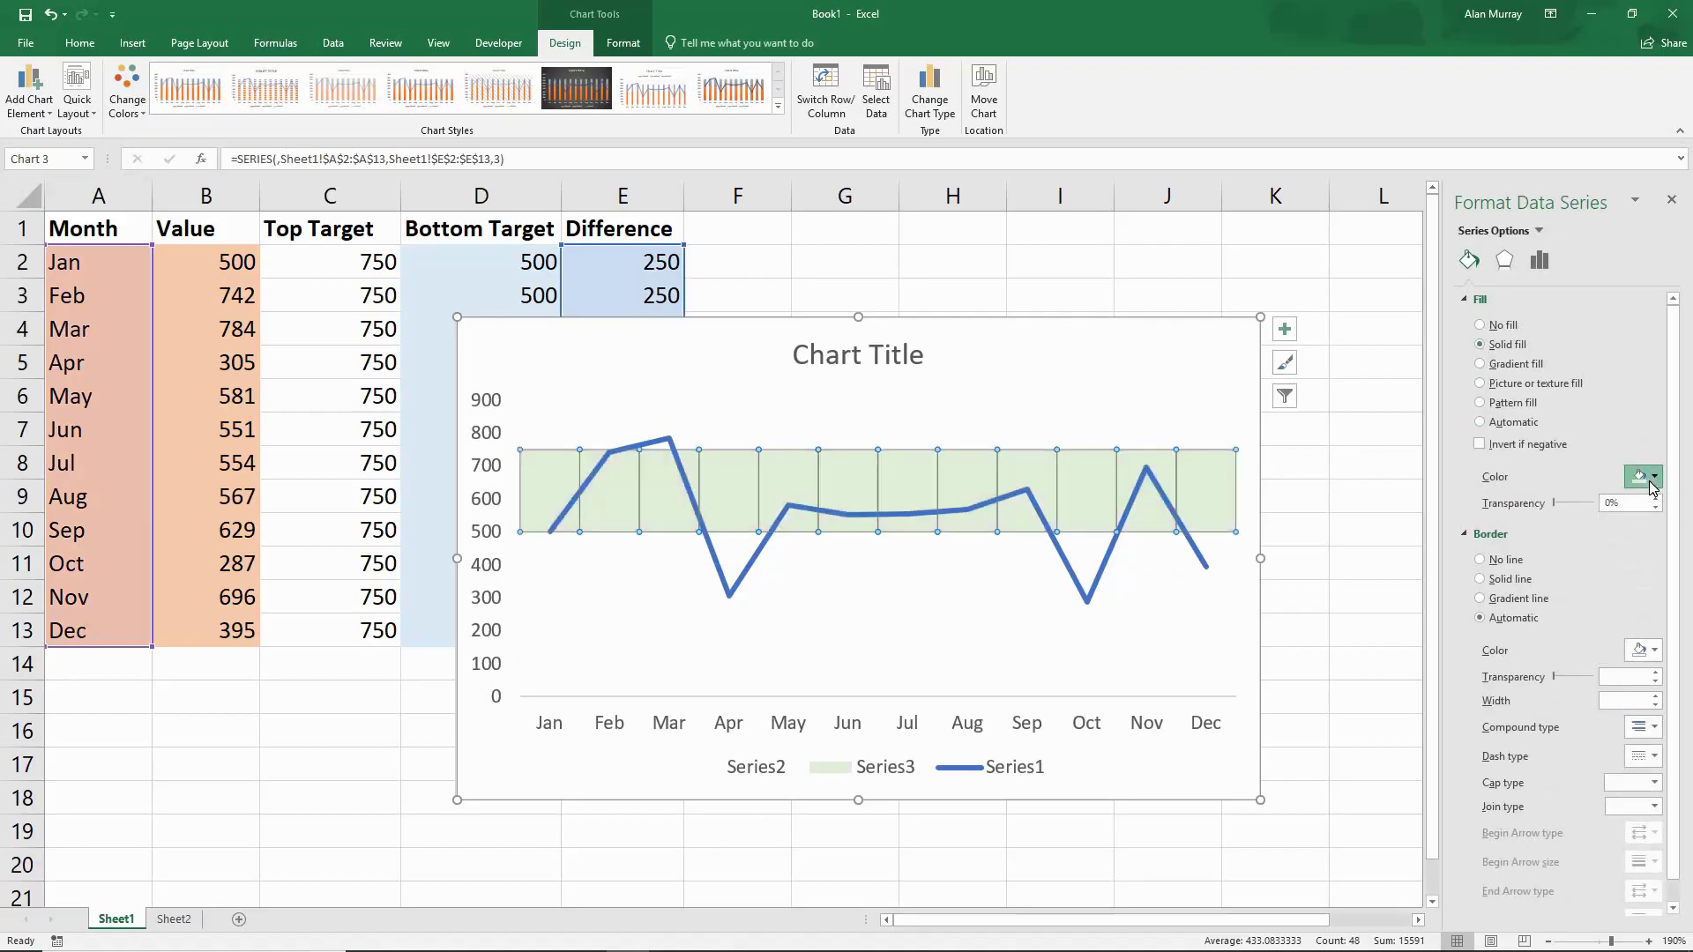
pyautogui.click(1643, 476)
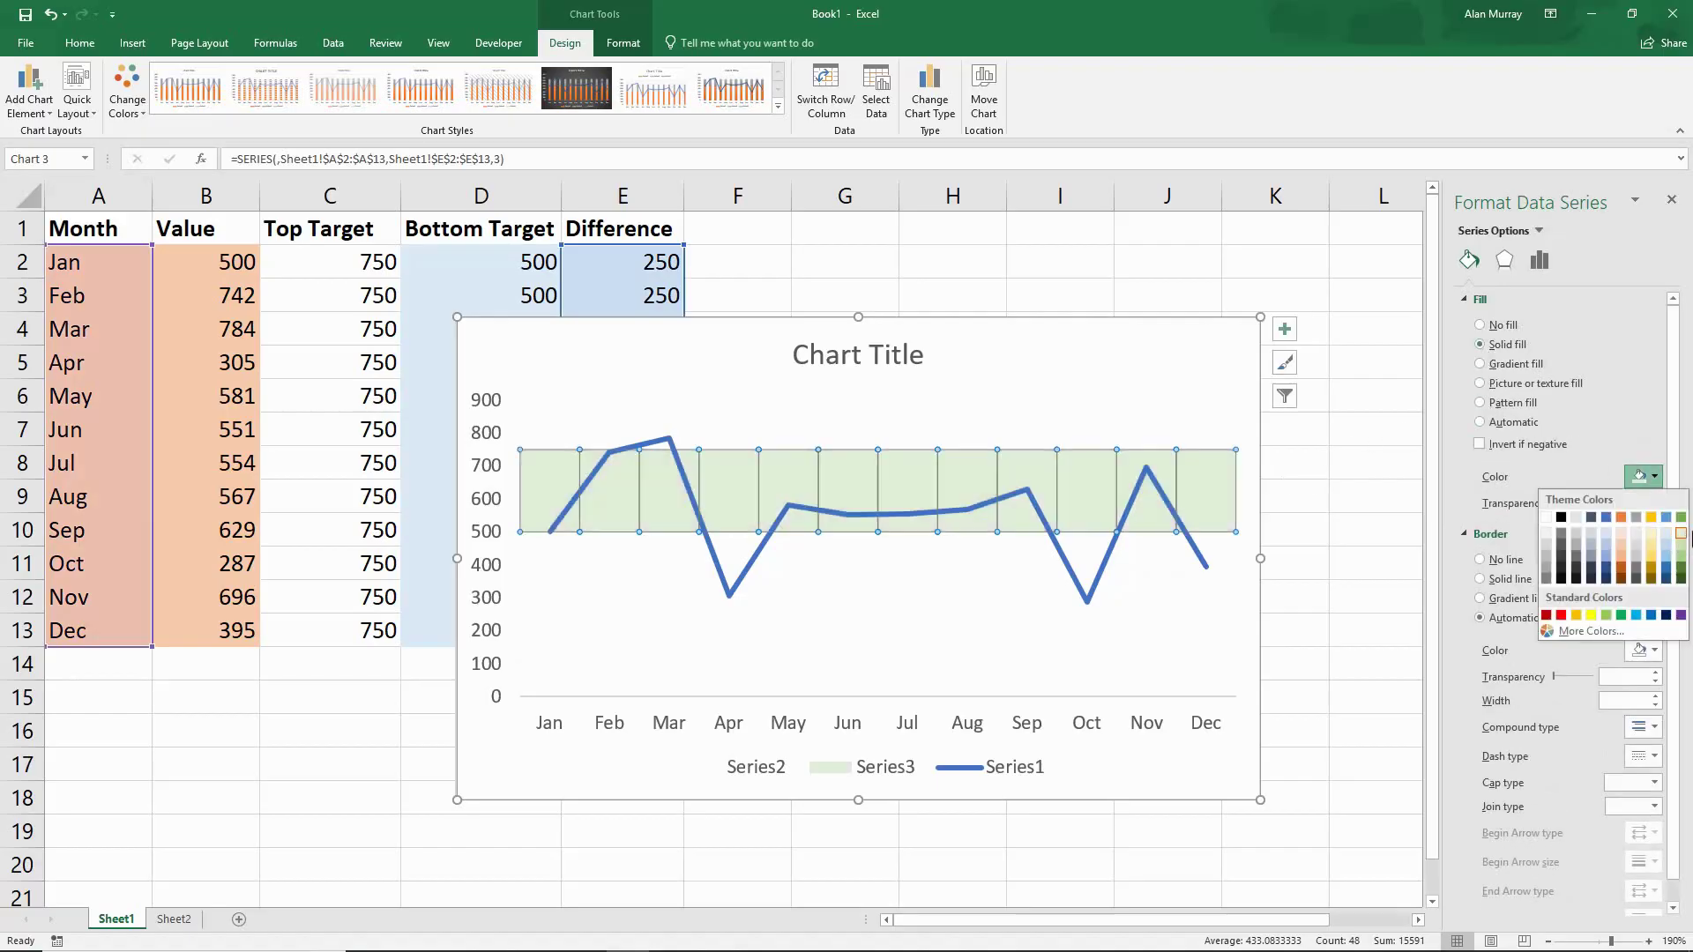
pyautogui.click(1622, 534)
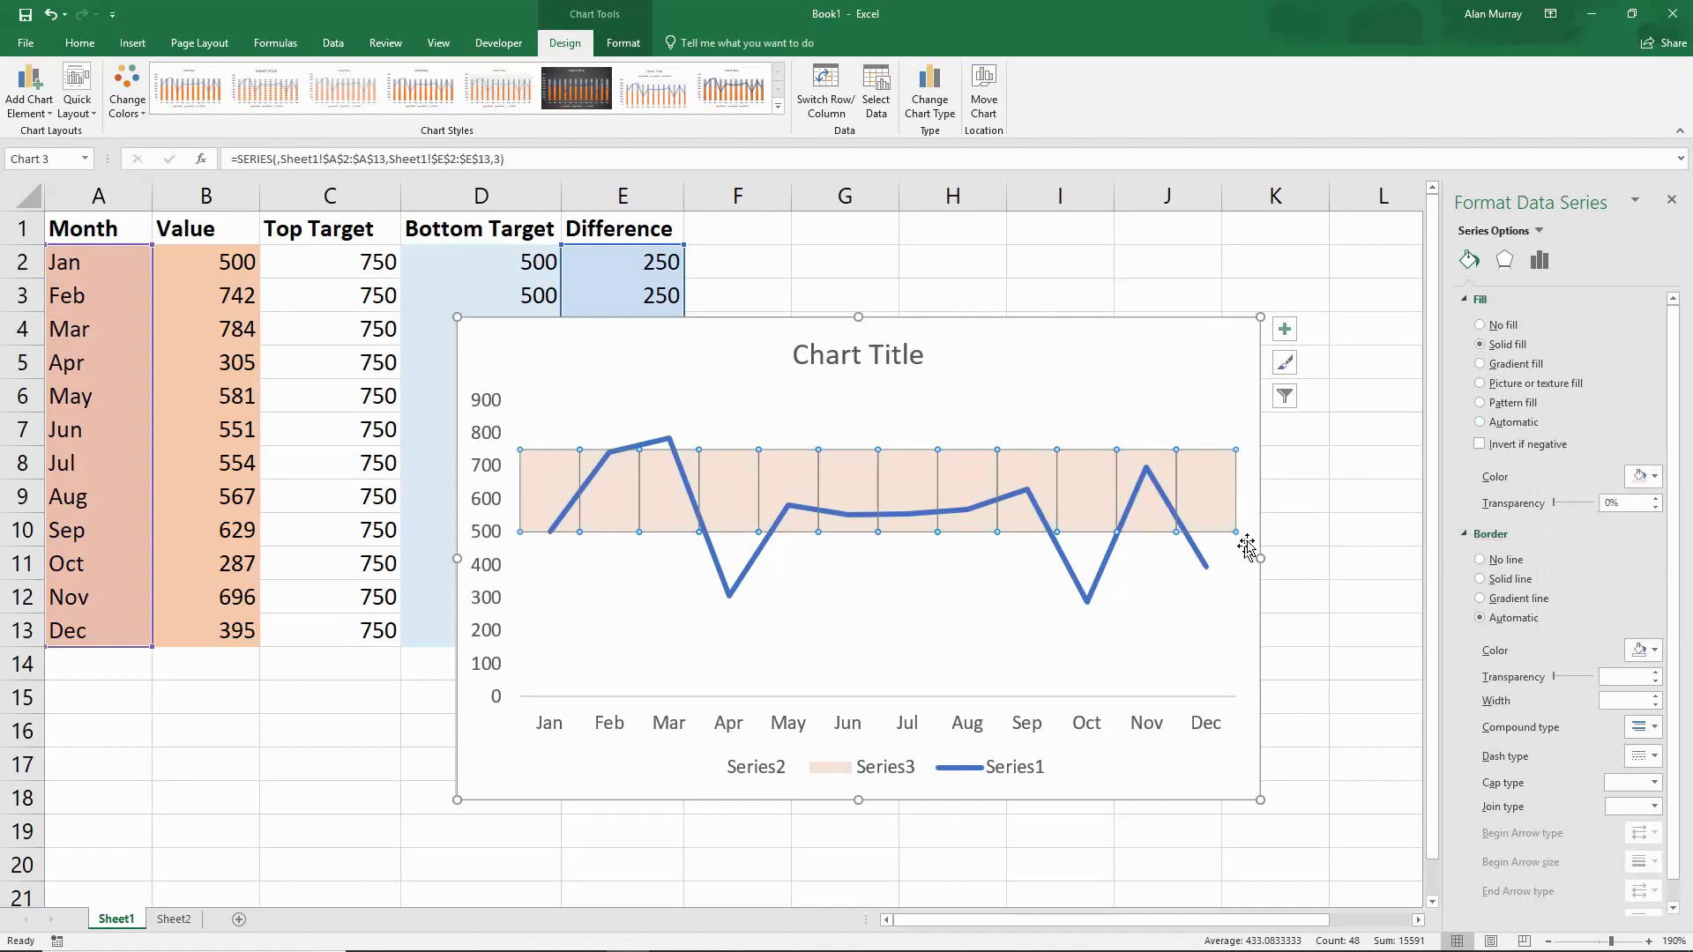
pyautogui.click(1203, 359)
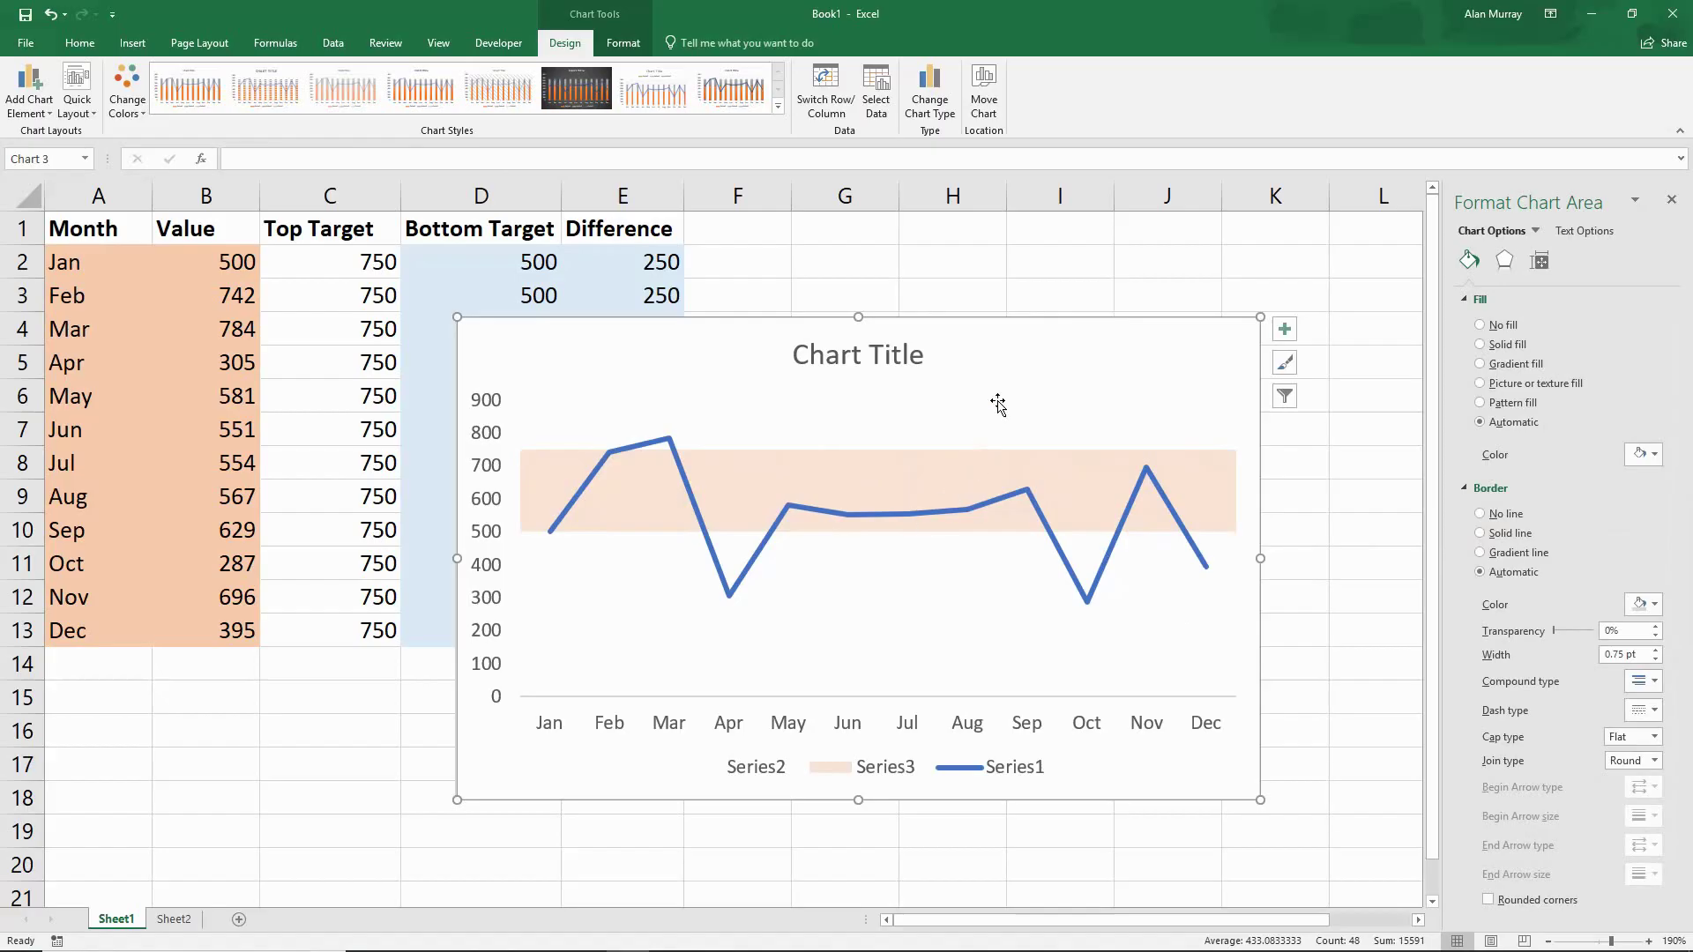
# Step: Delete the chart title and the legend
pyautogui.click(893, 358)
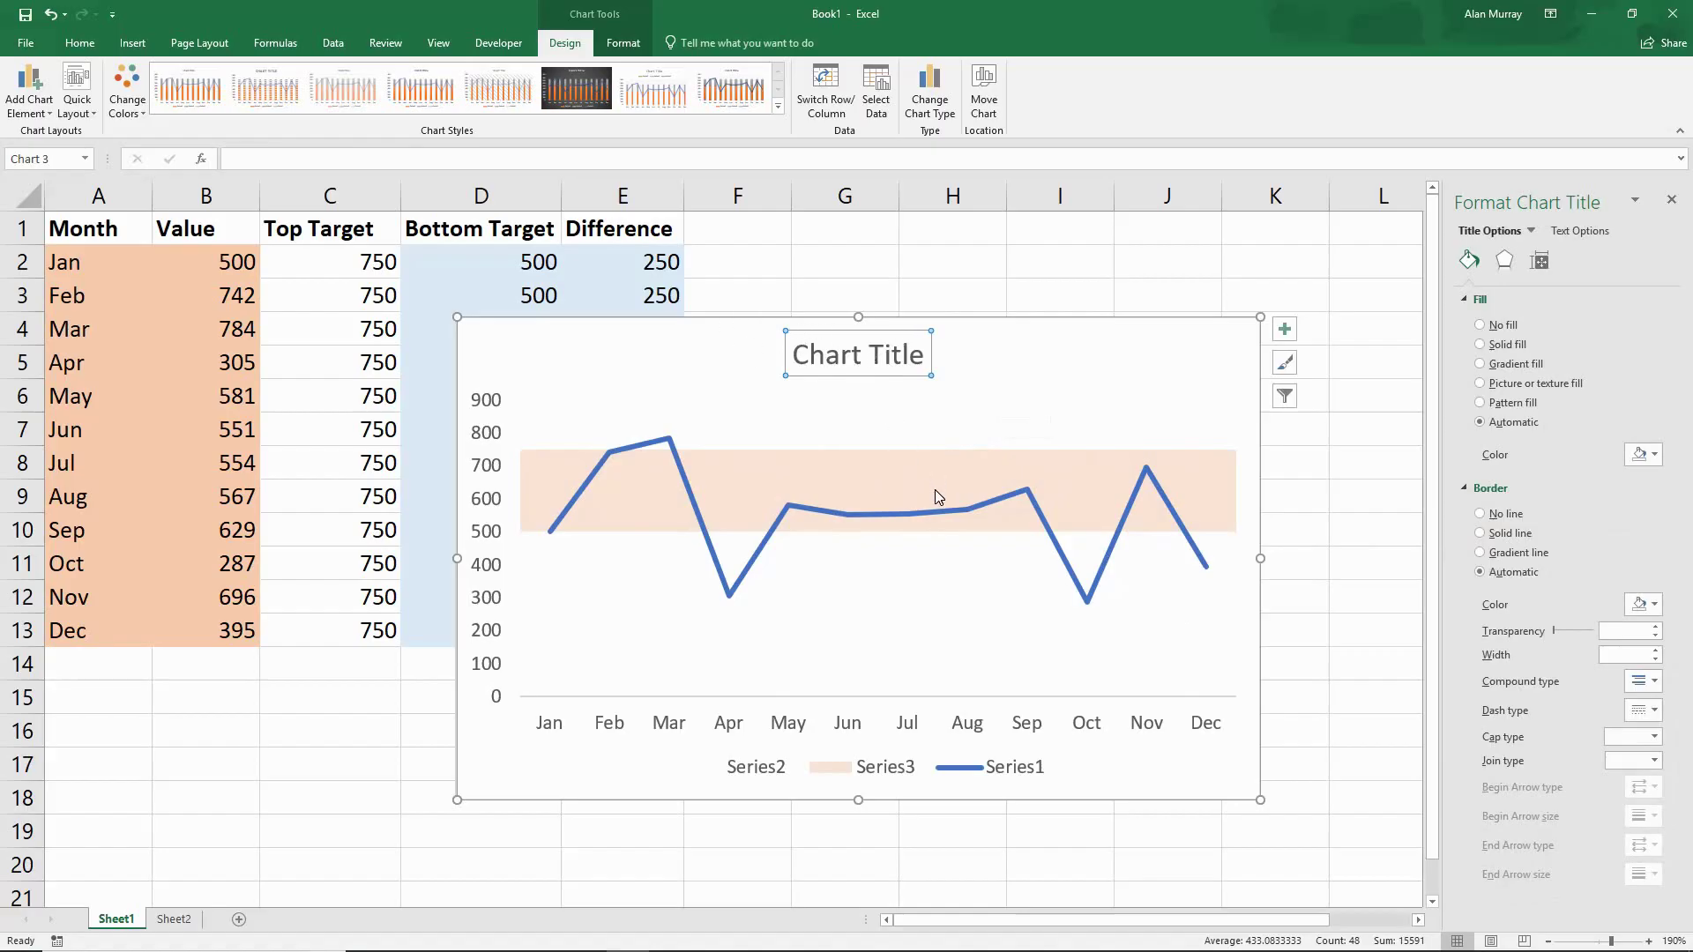
pyautogui.press('Delete')
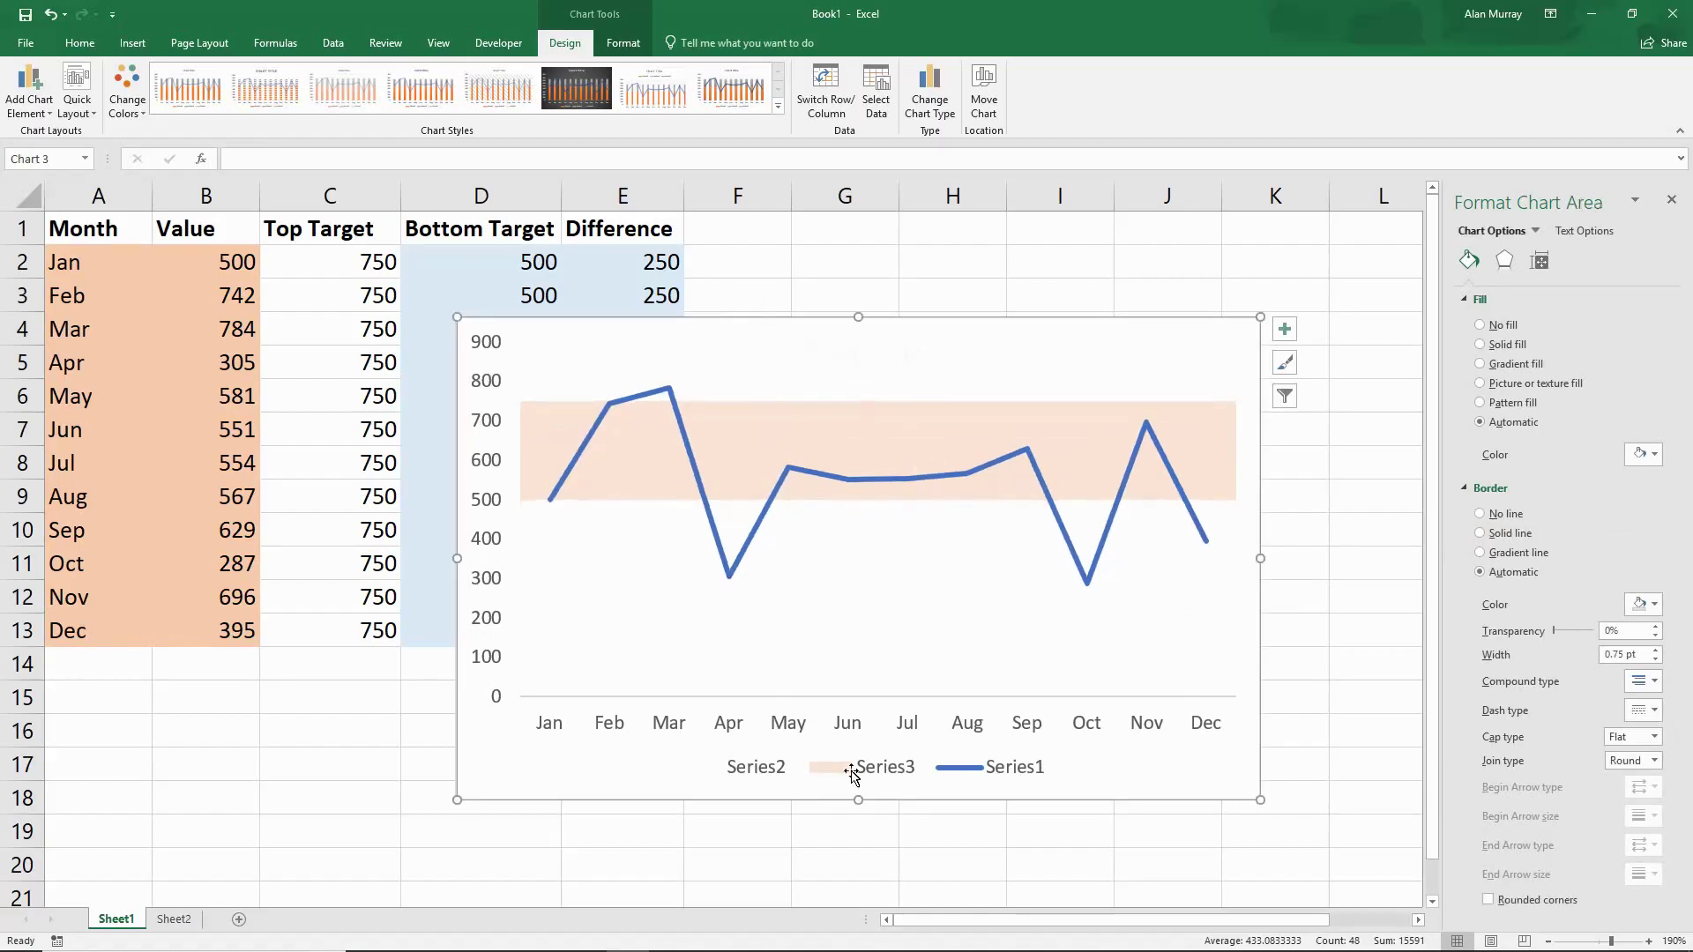
pyautogui.click(853, 775)
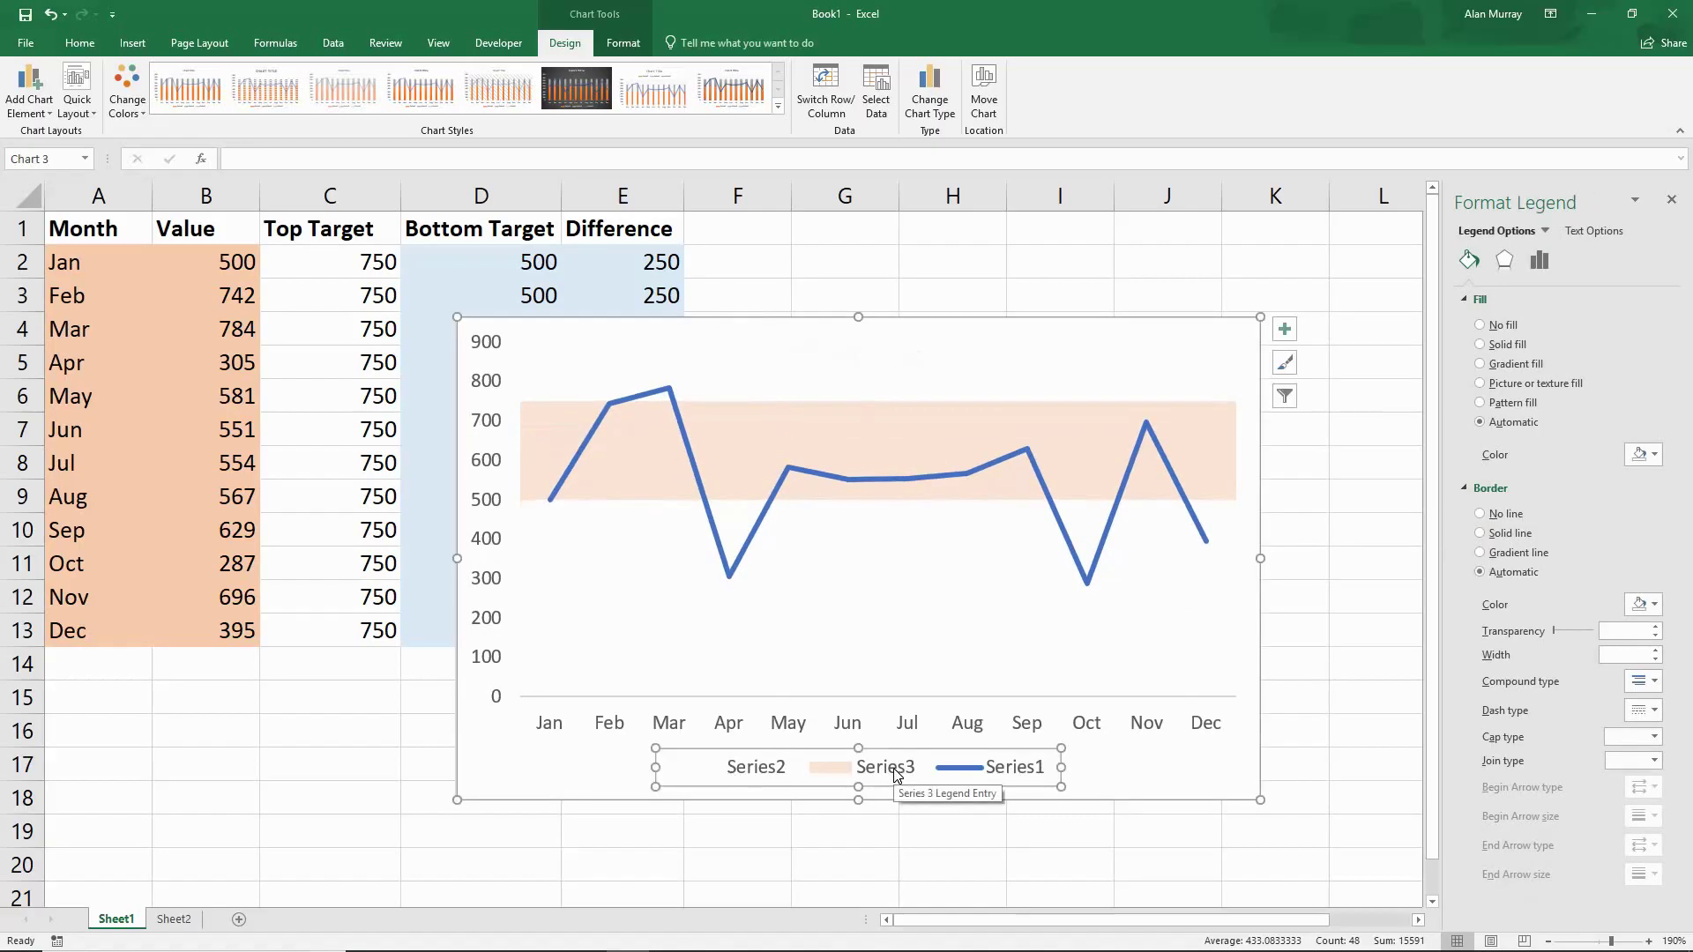
pyautogui.press('Delete')
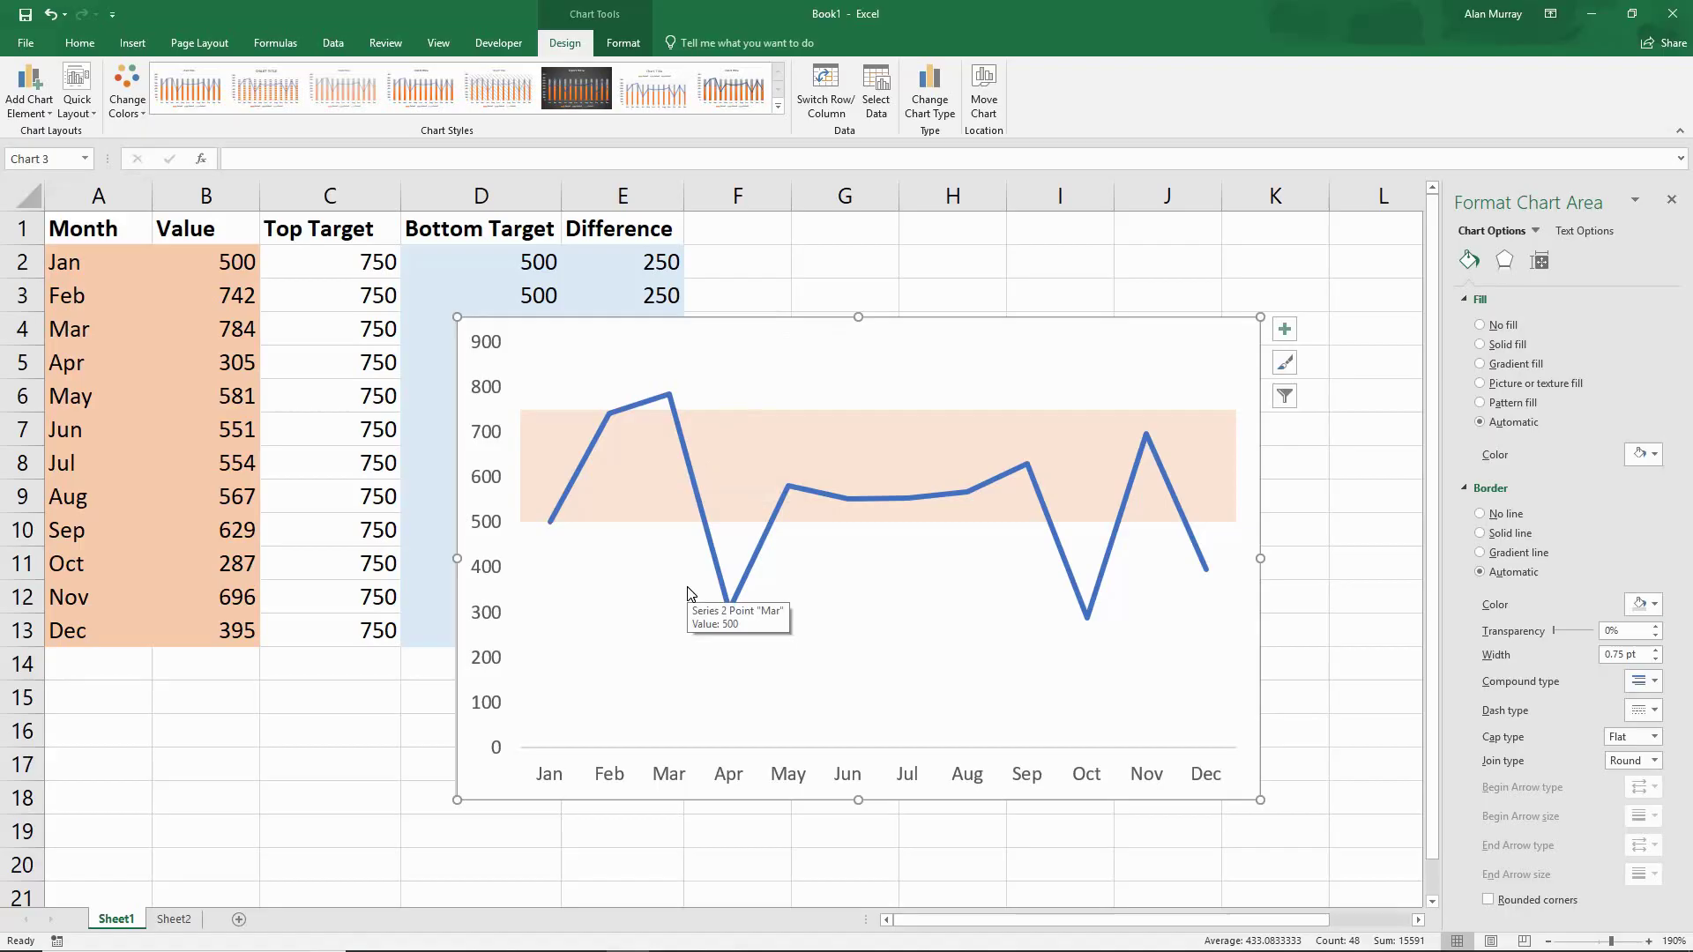
pyautogui.click(687, 729)
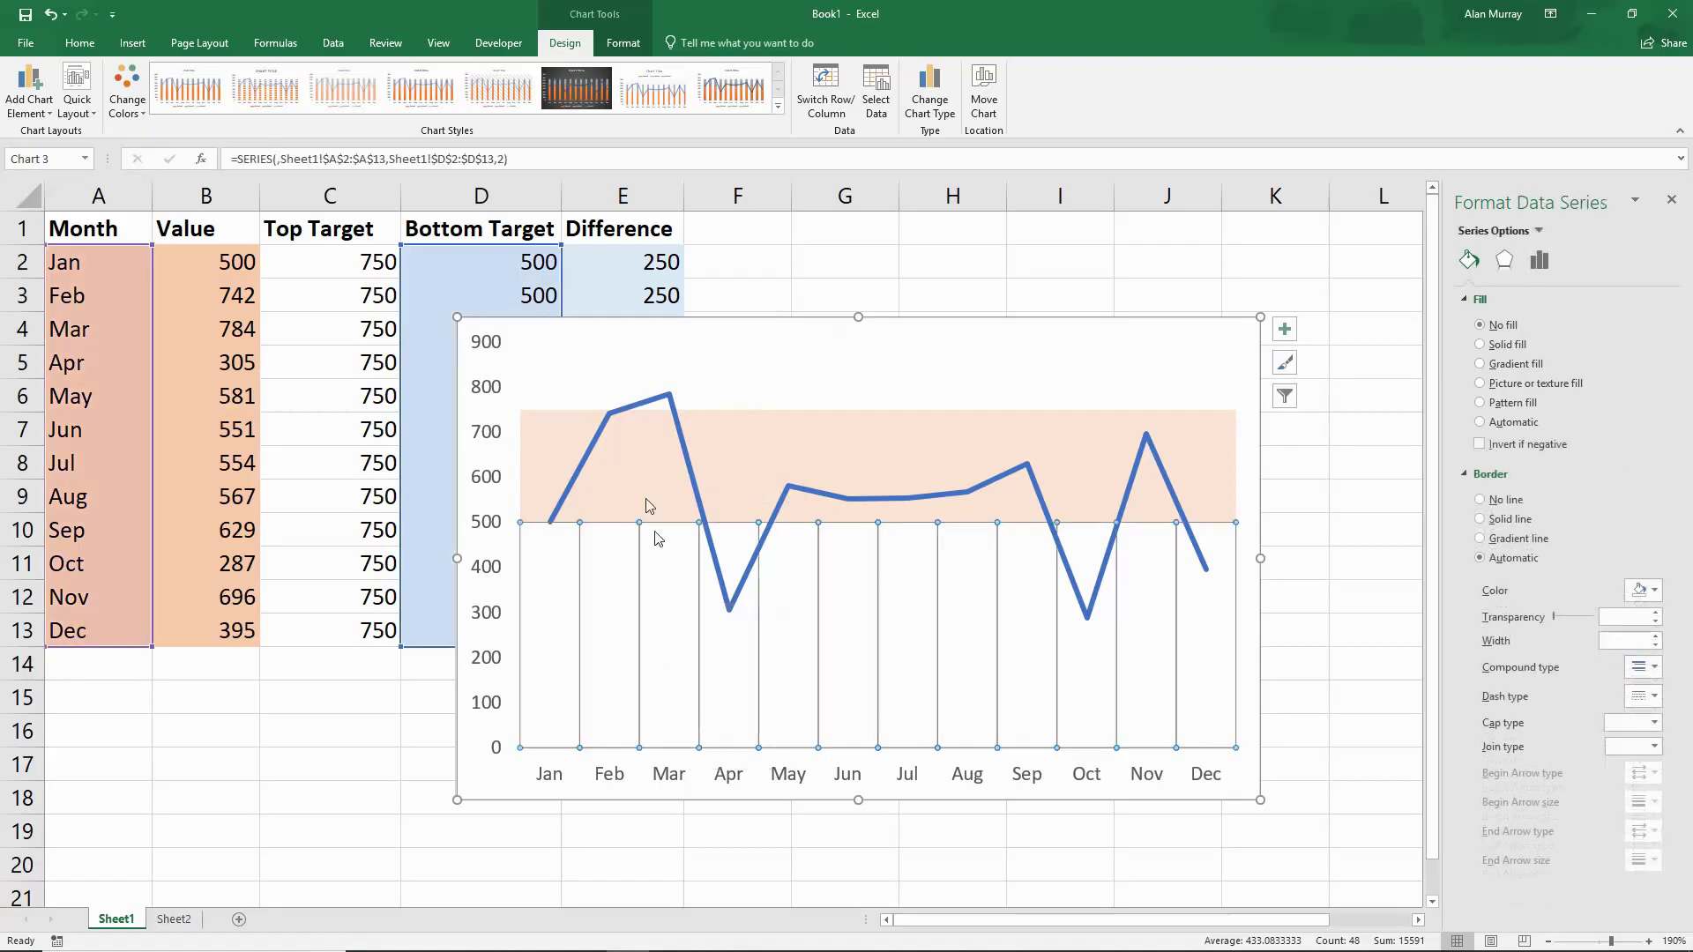
pyautogui.click(592, 333)
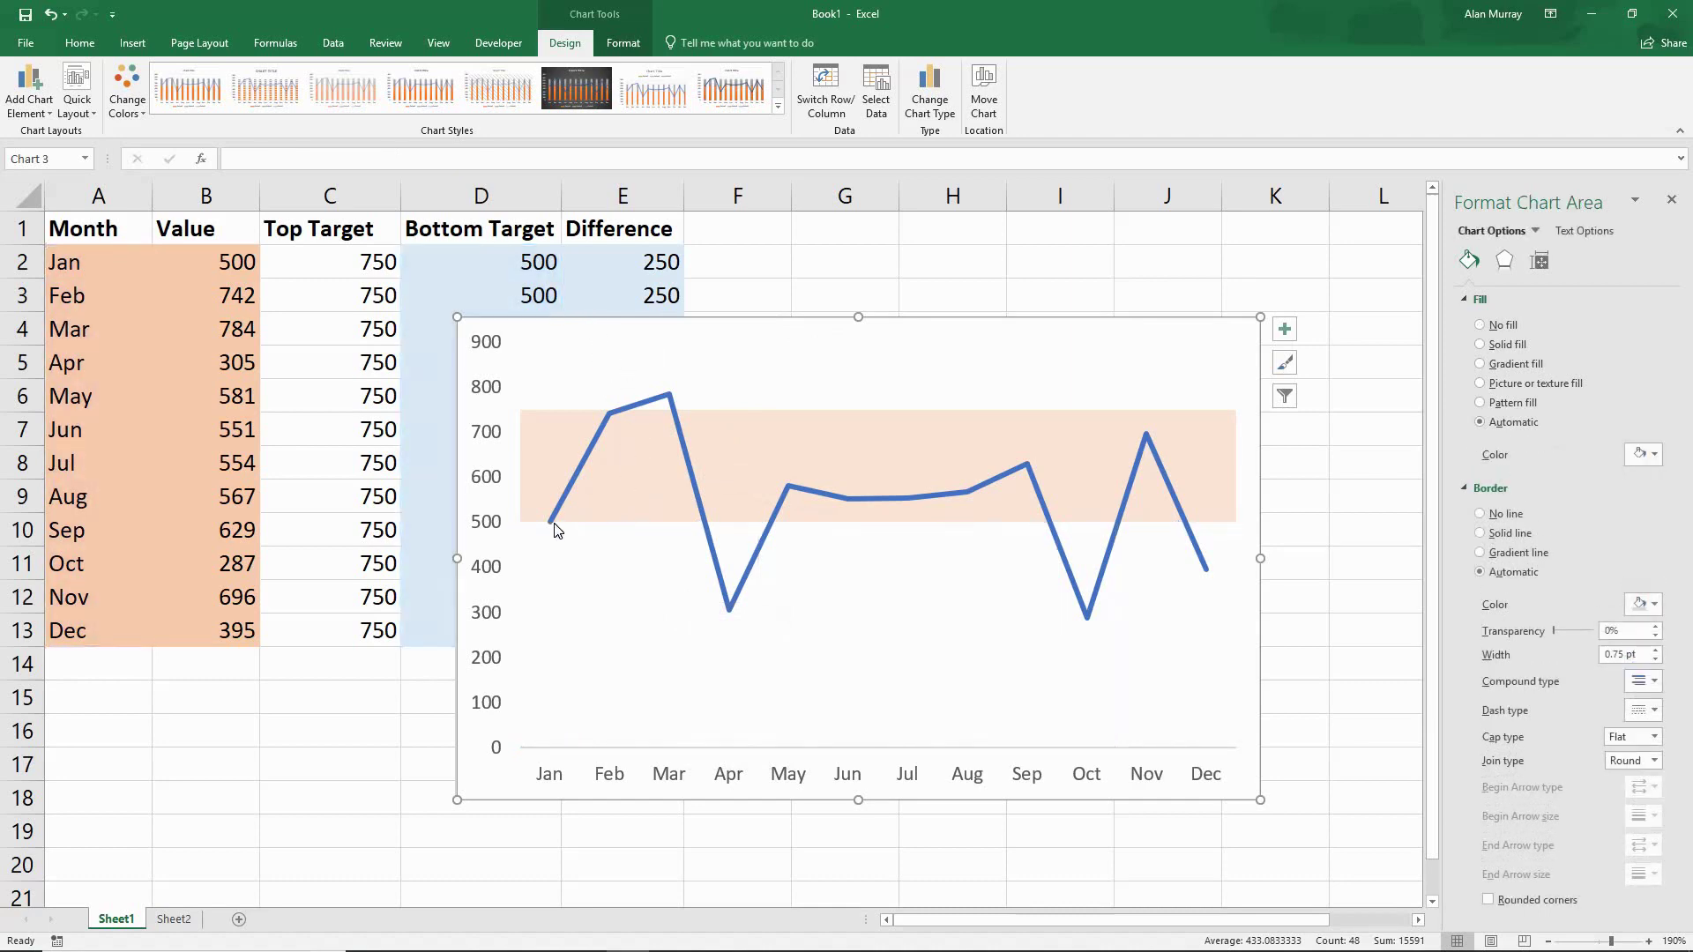
pyautogui.moveTo(1215, 580)
pyautogui.moveTo(674, 397)
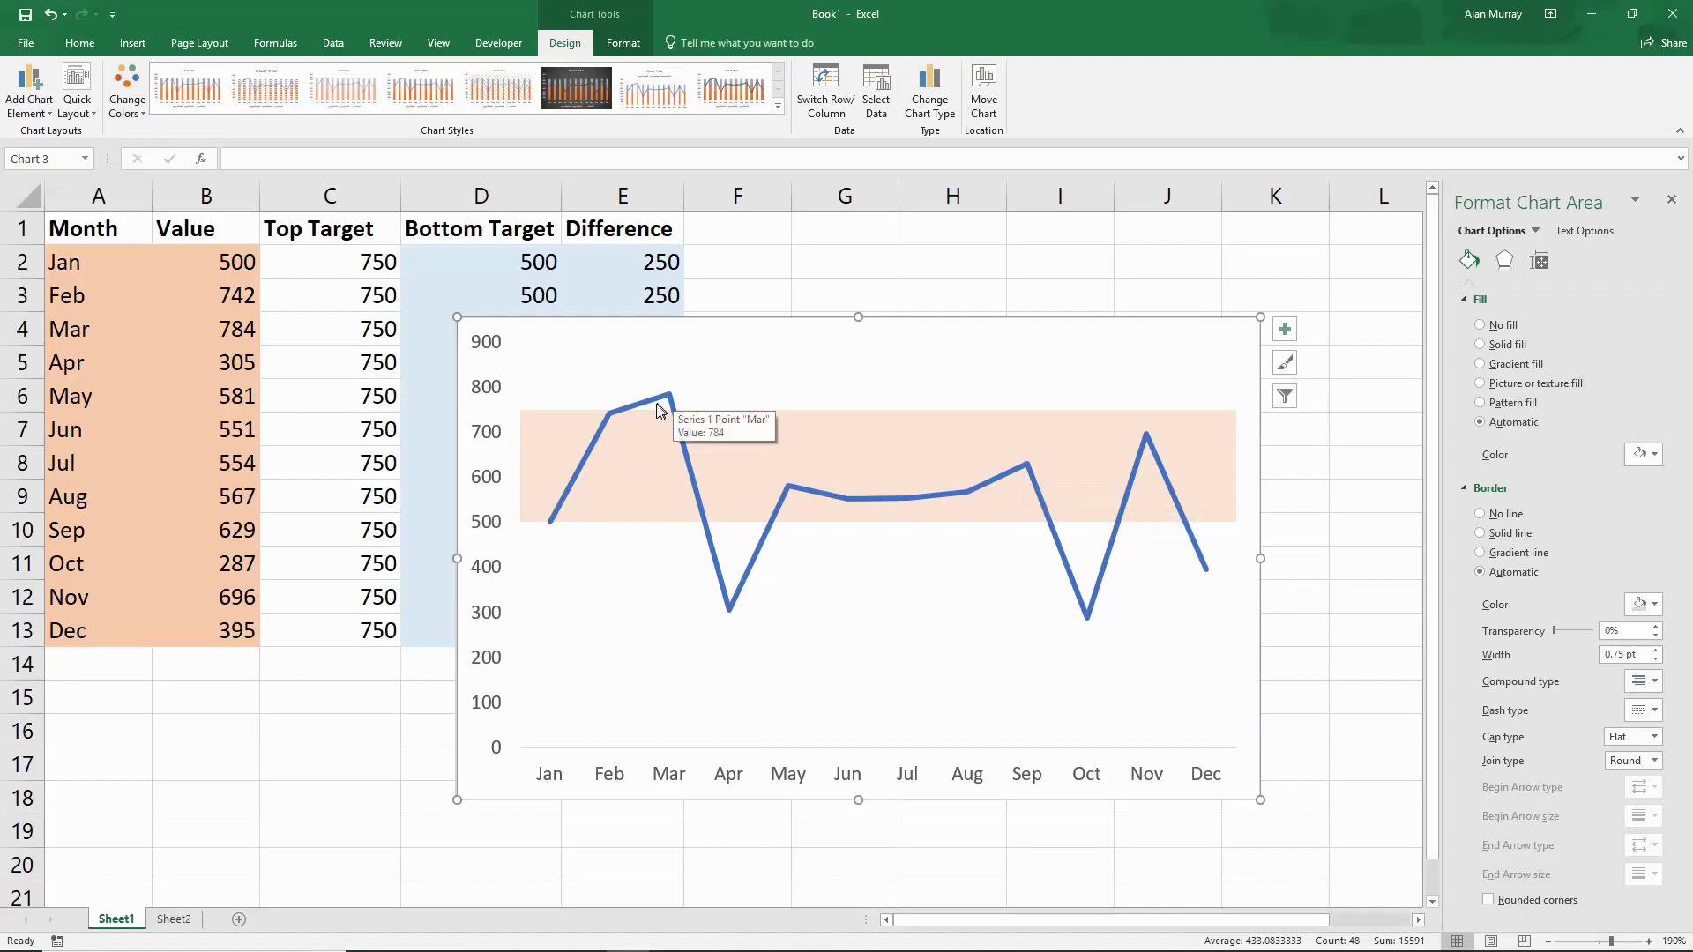